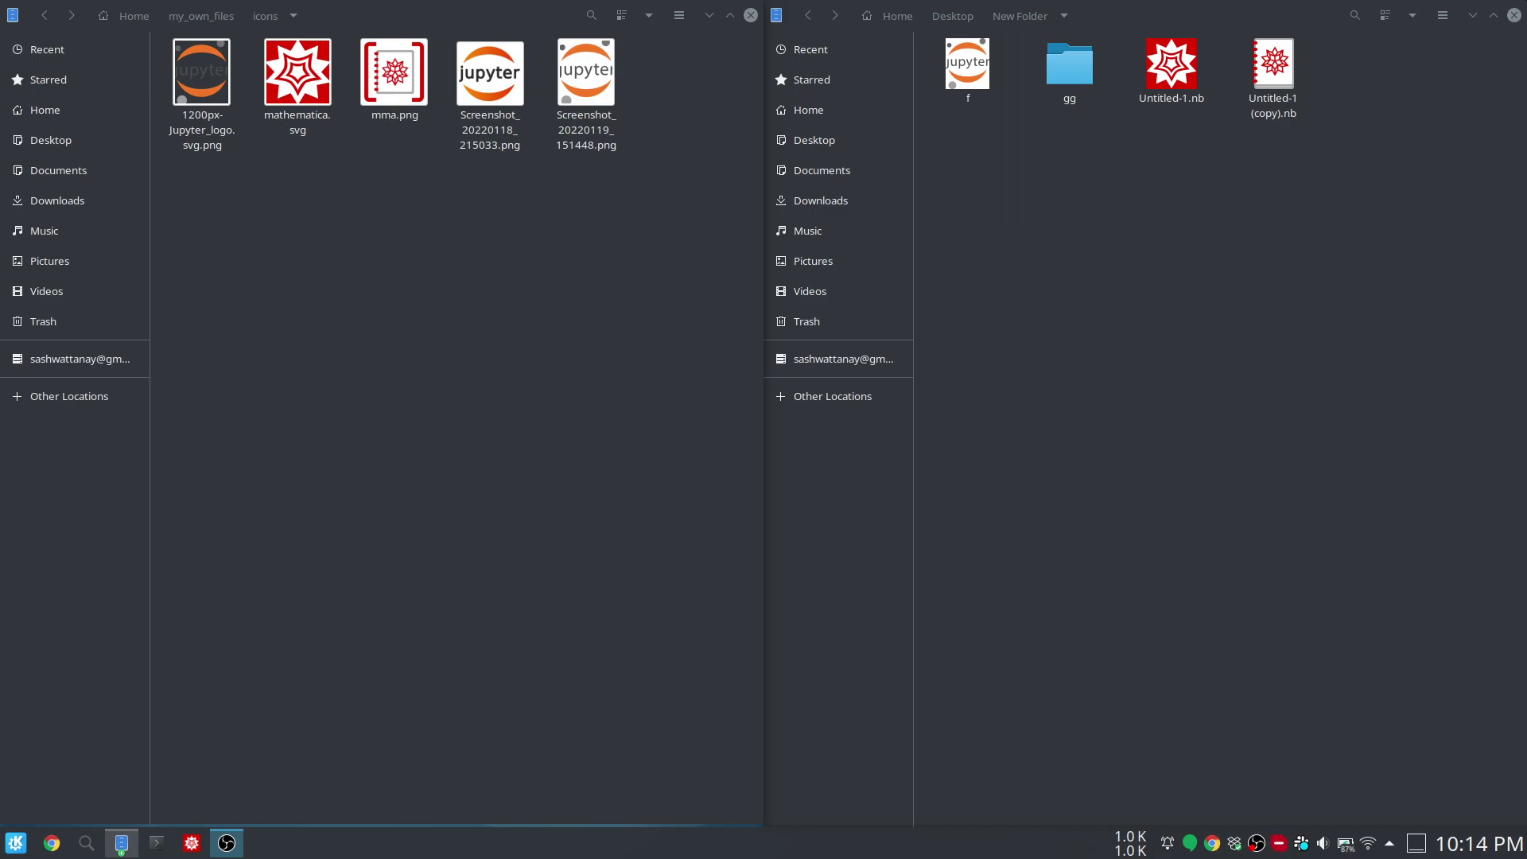
Step: Check the desktop, then look over the Jupyter logo and mathematica.svg images in the icons folder
left_click(1091, 431)
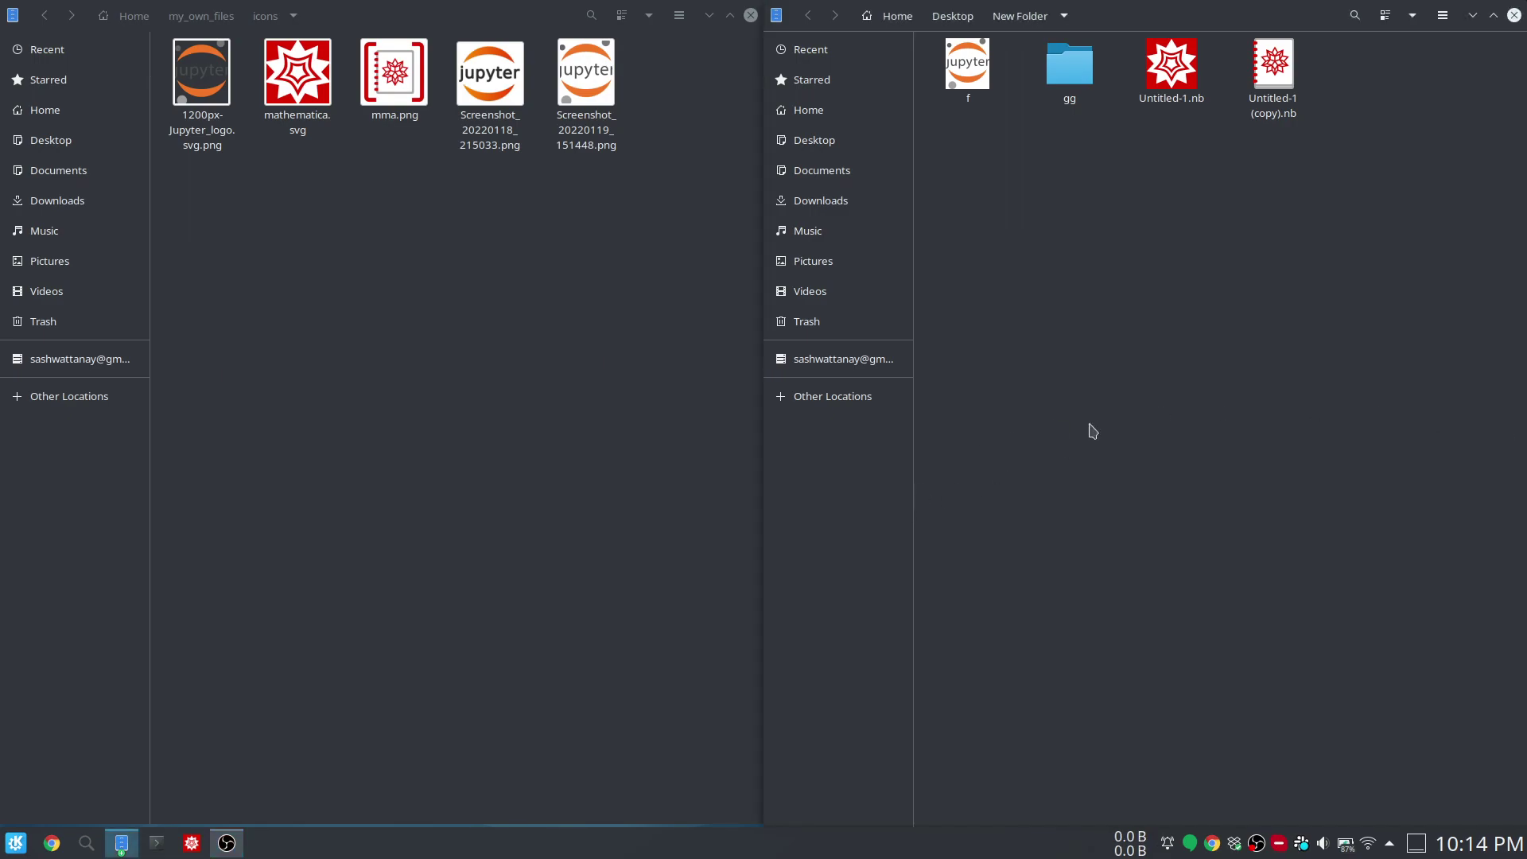
key("ctrl+F12")
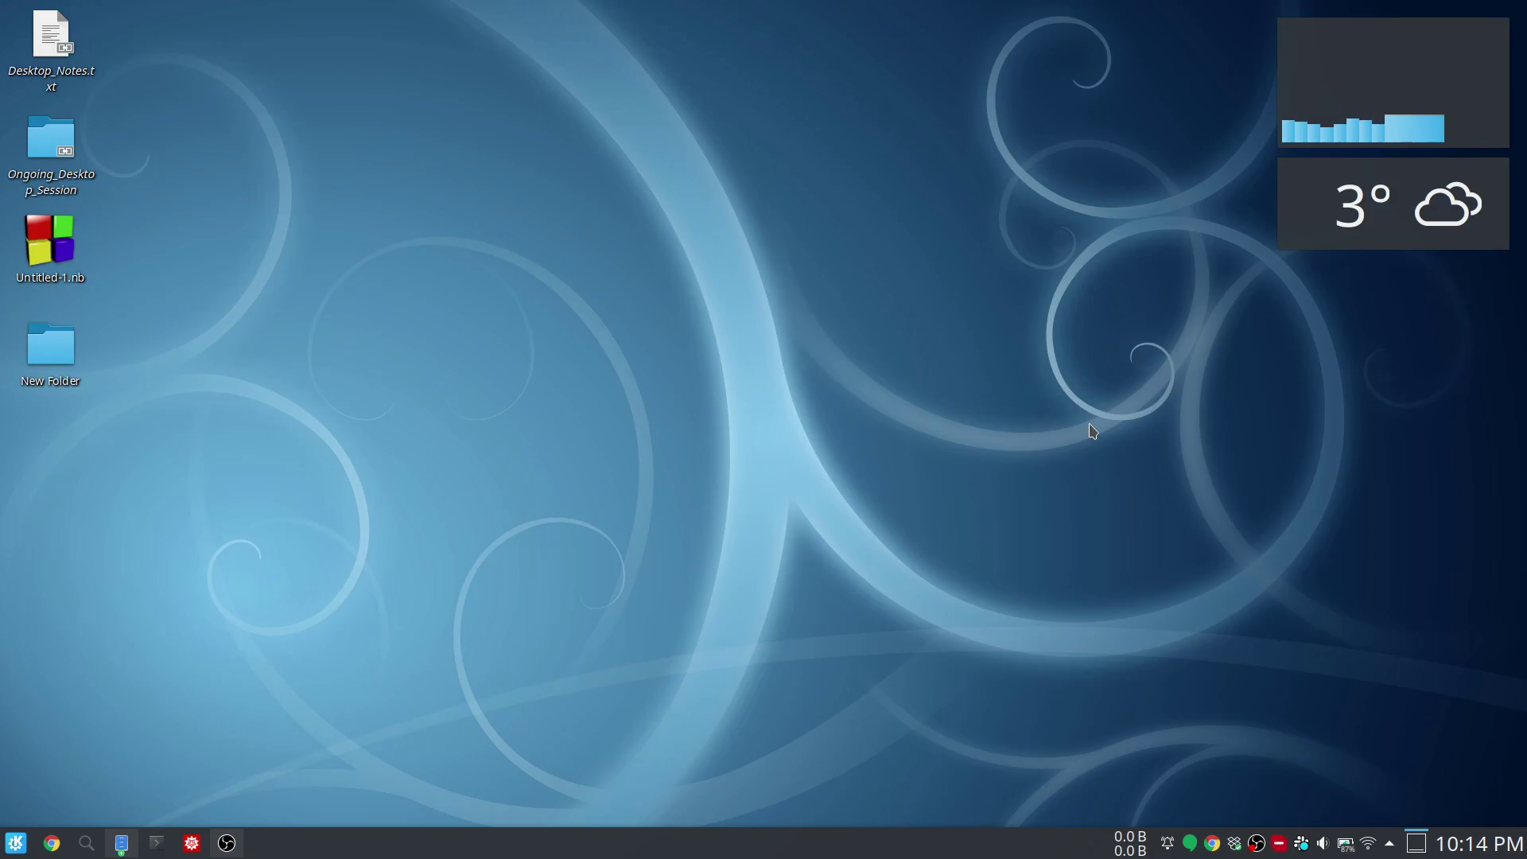
key("ctrl+F12")
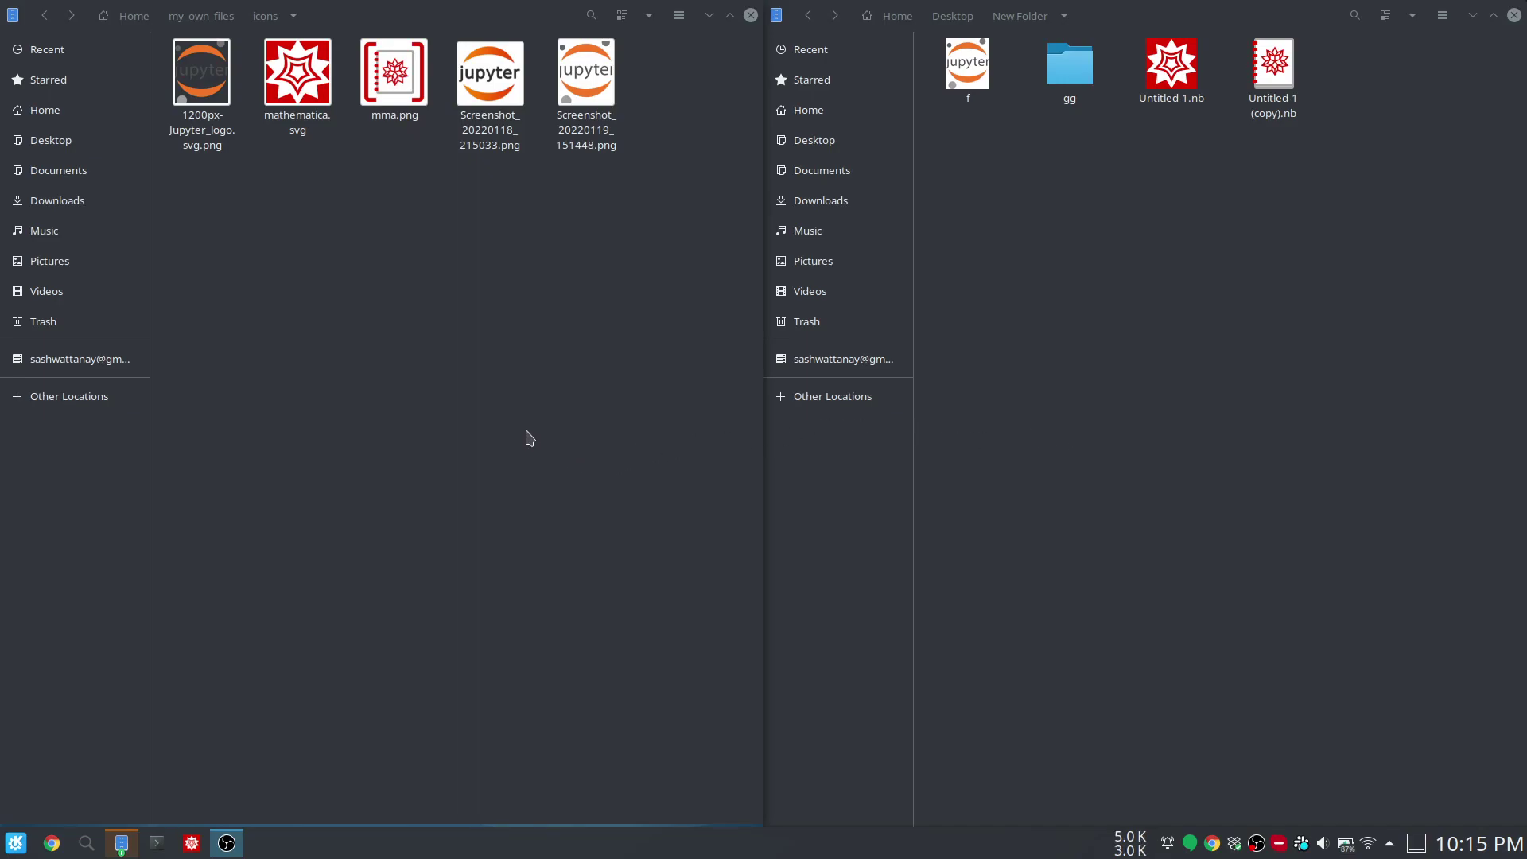
left_click(446, 411)
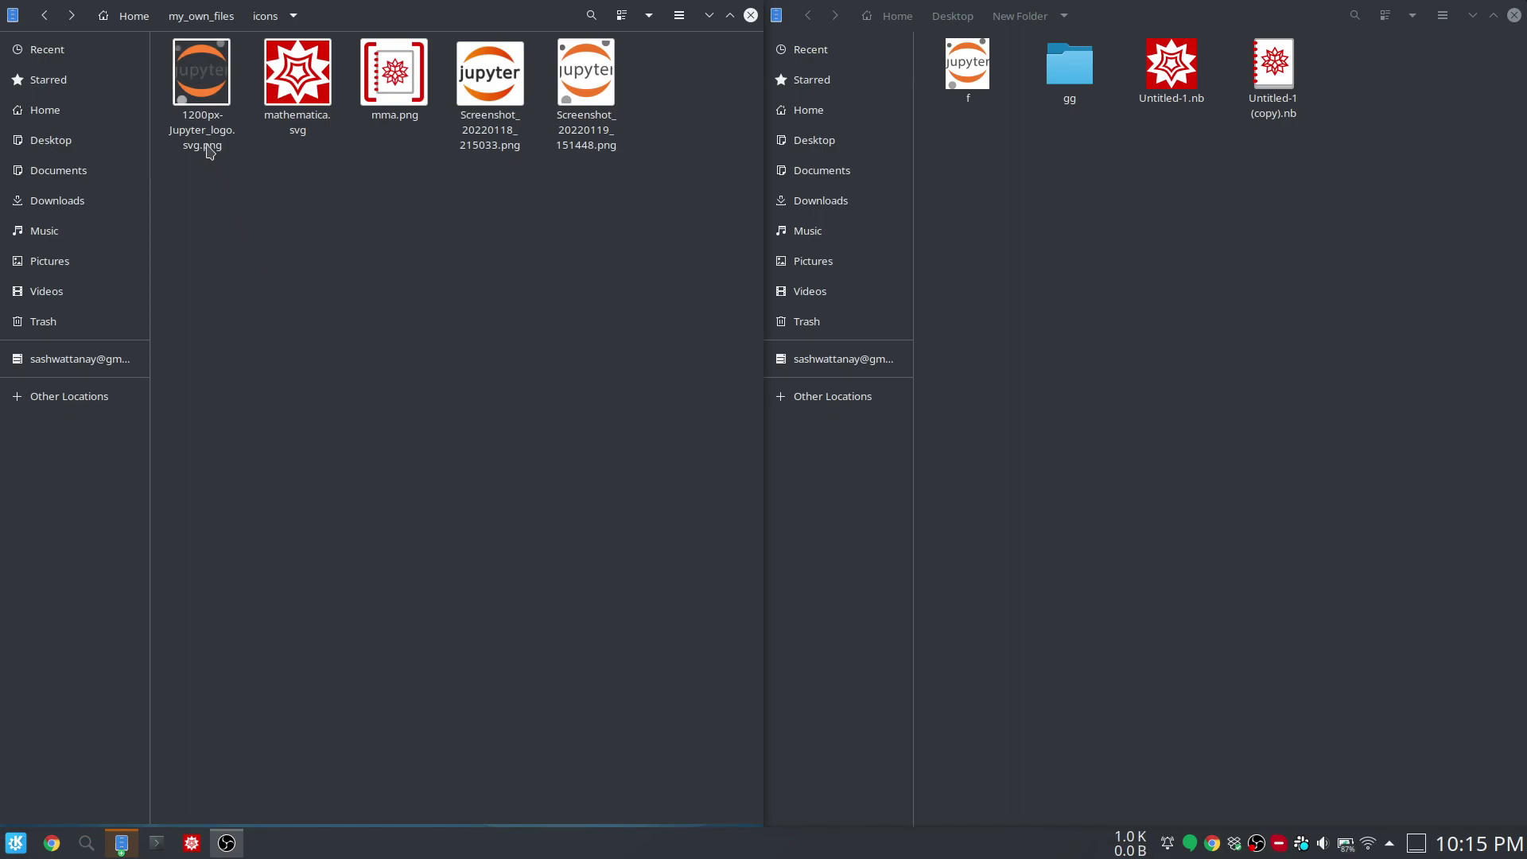
left_click(207, 150)
left_click(302, 86)
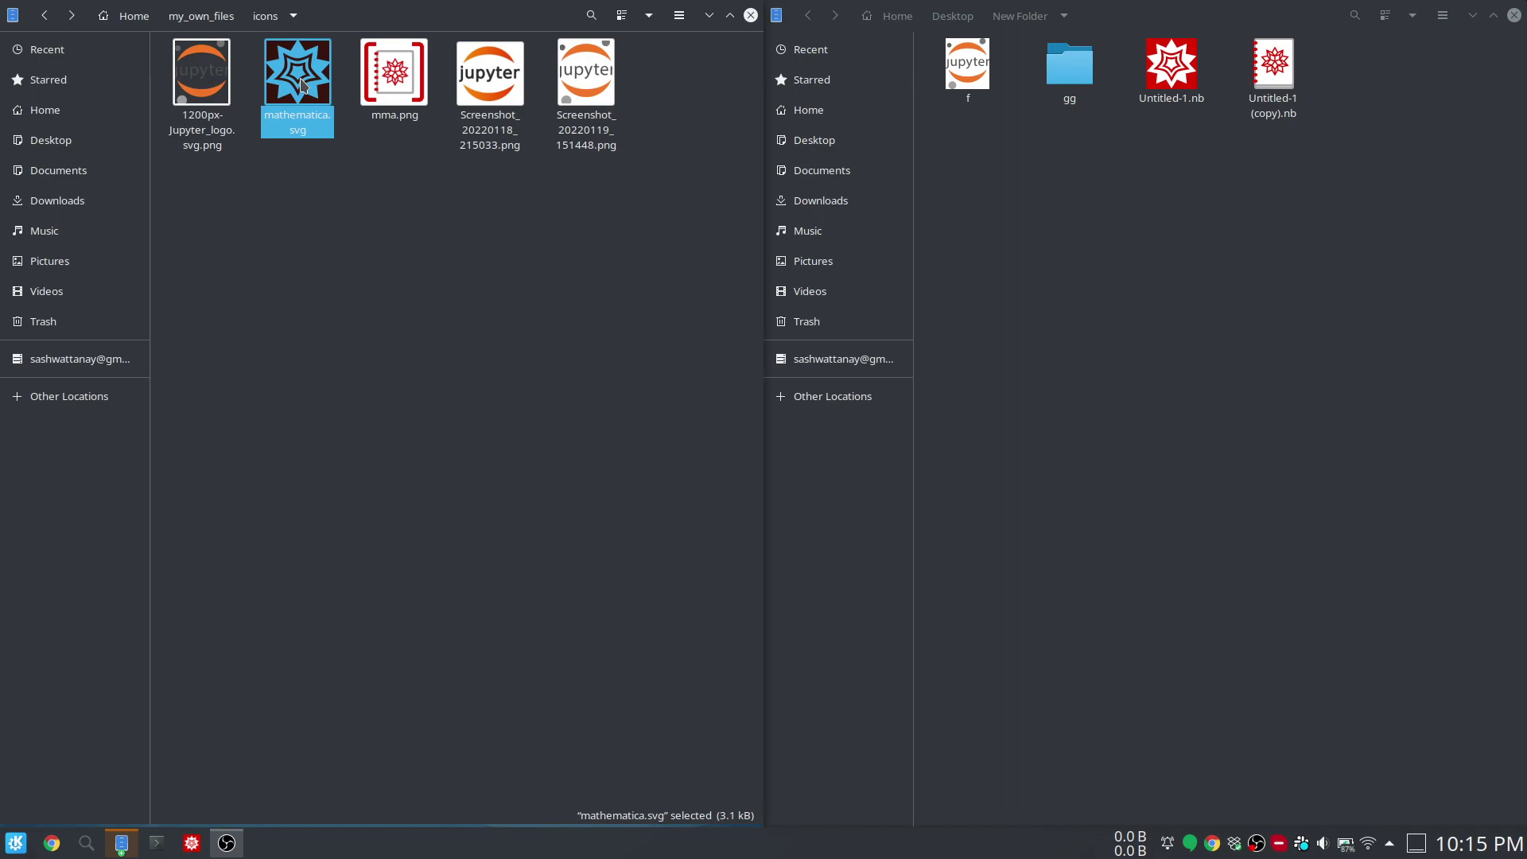
left_click(368, 235)
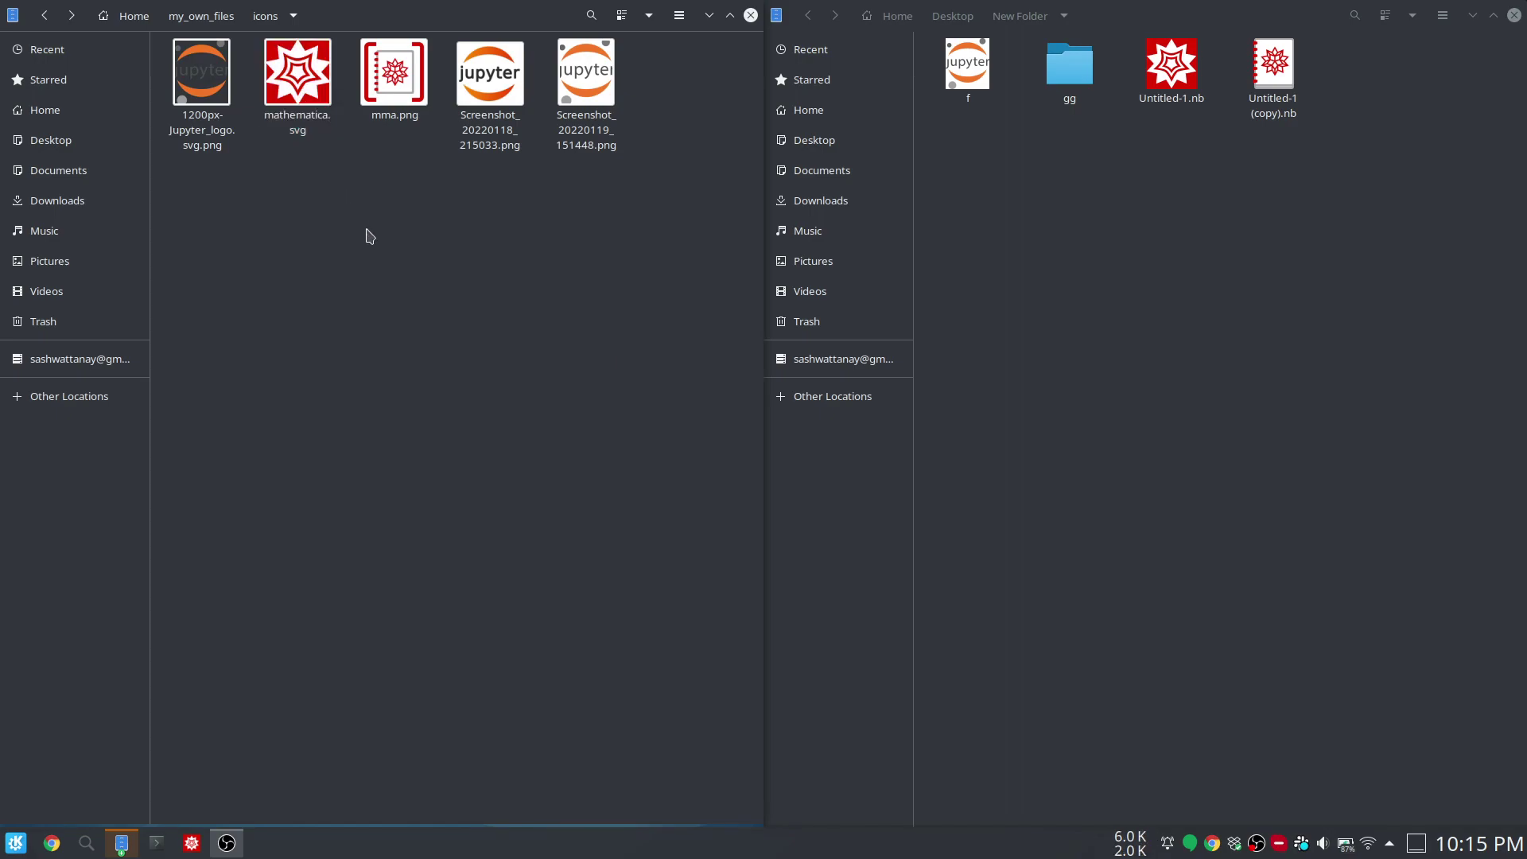
left_click(1102, 213)
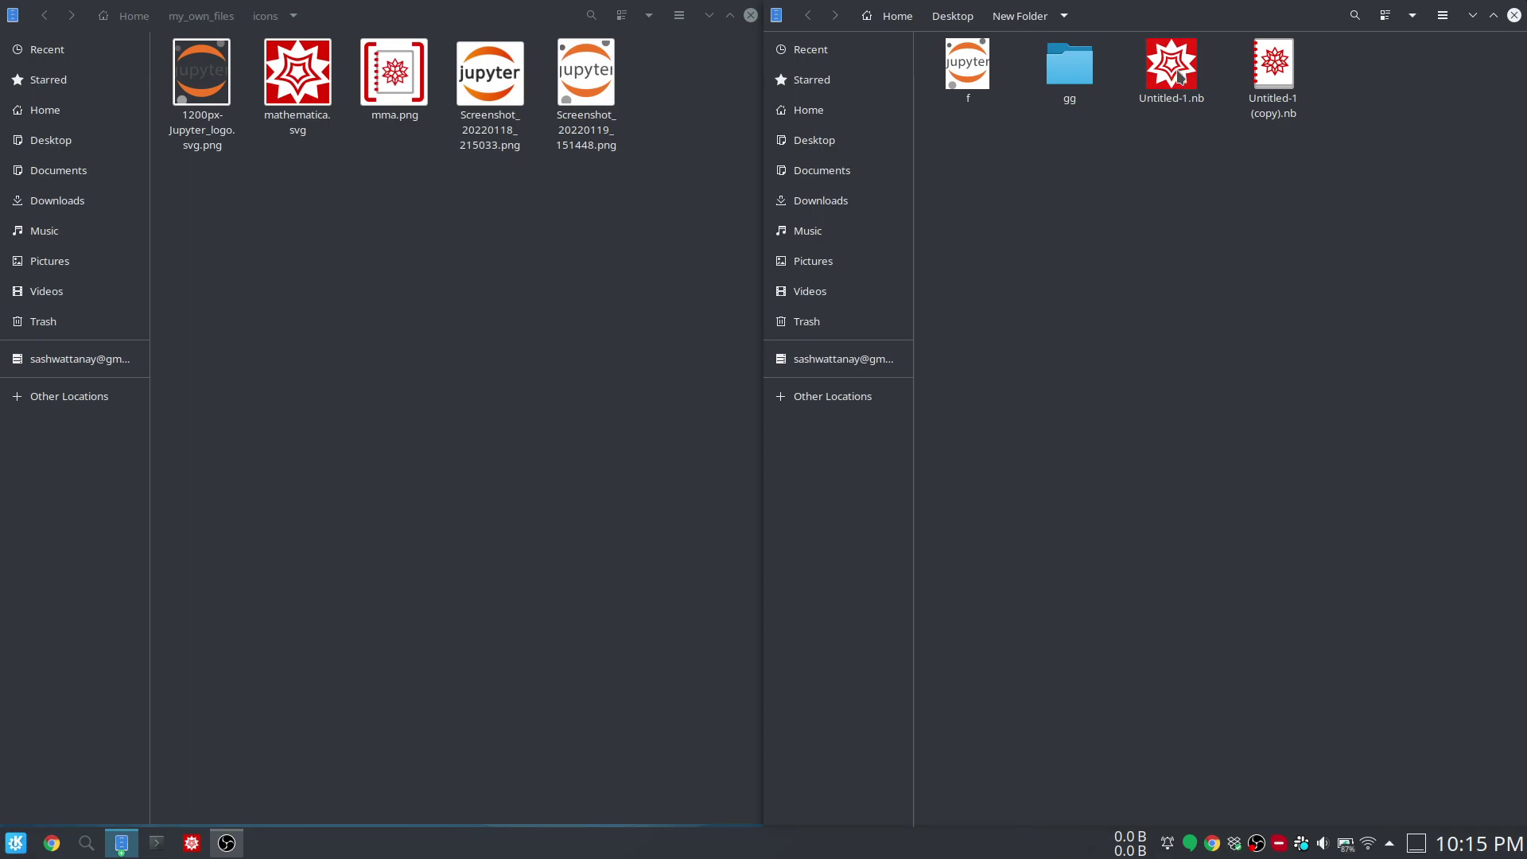
Step: Set Untitled-1.nb's custom icon to my_own_files/icons/Screenshot_20220118_215033.png
right_click(1181, 77)
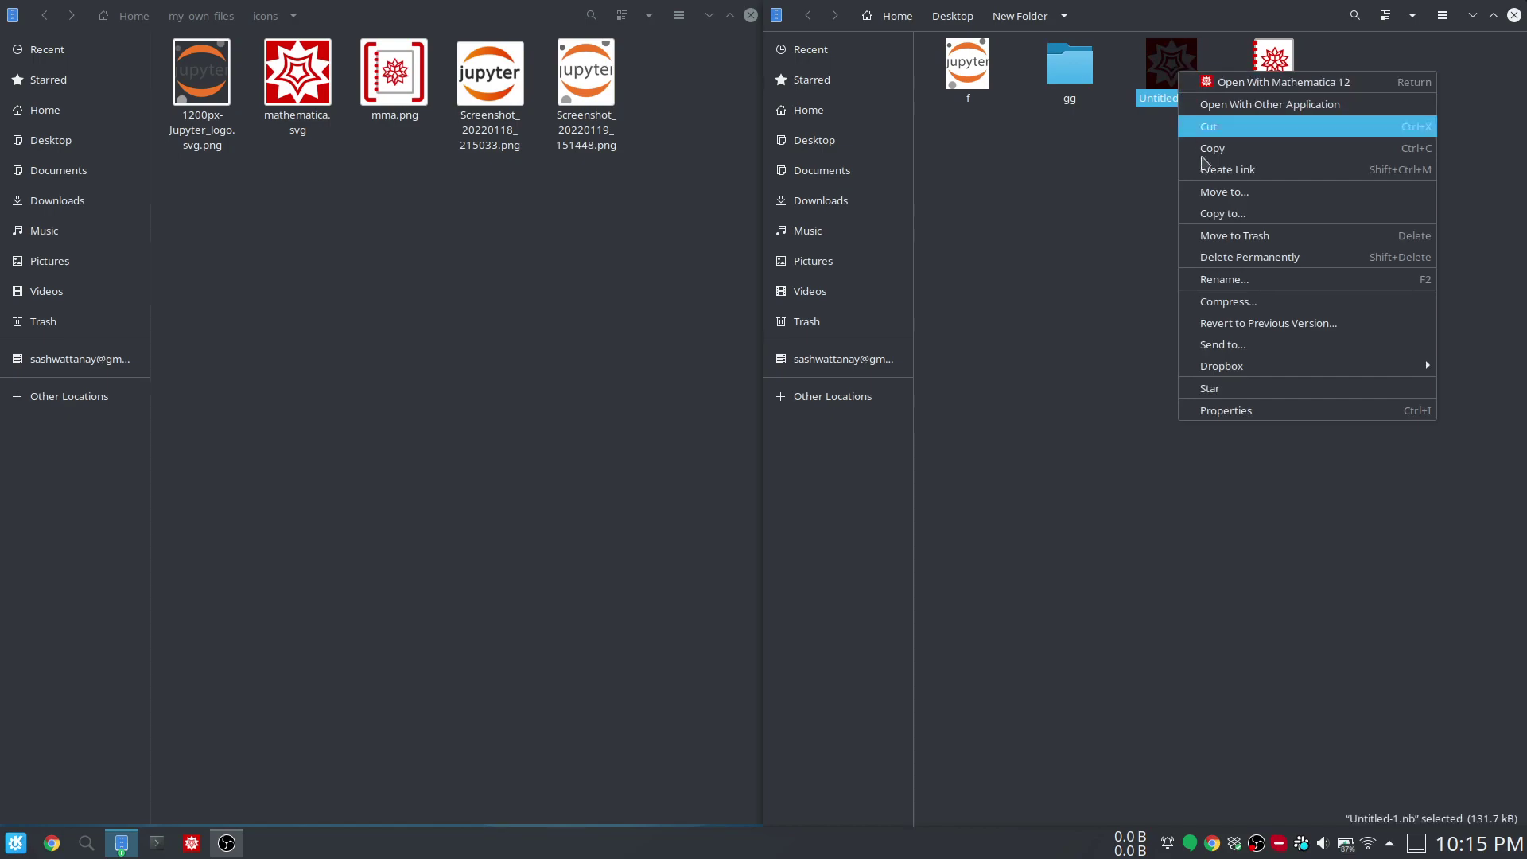
left_click(1172, 407)
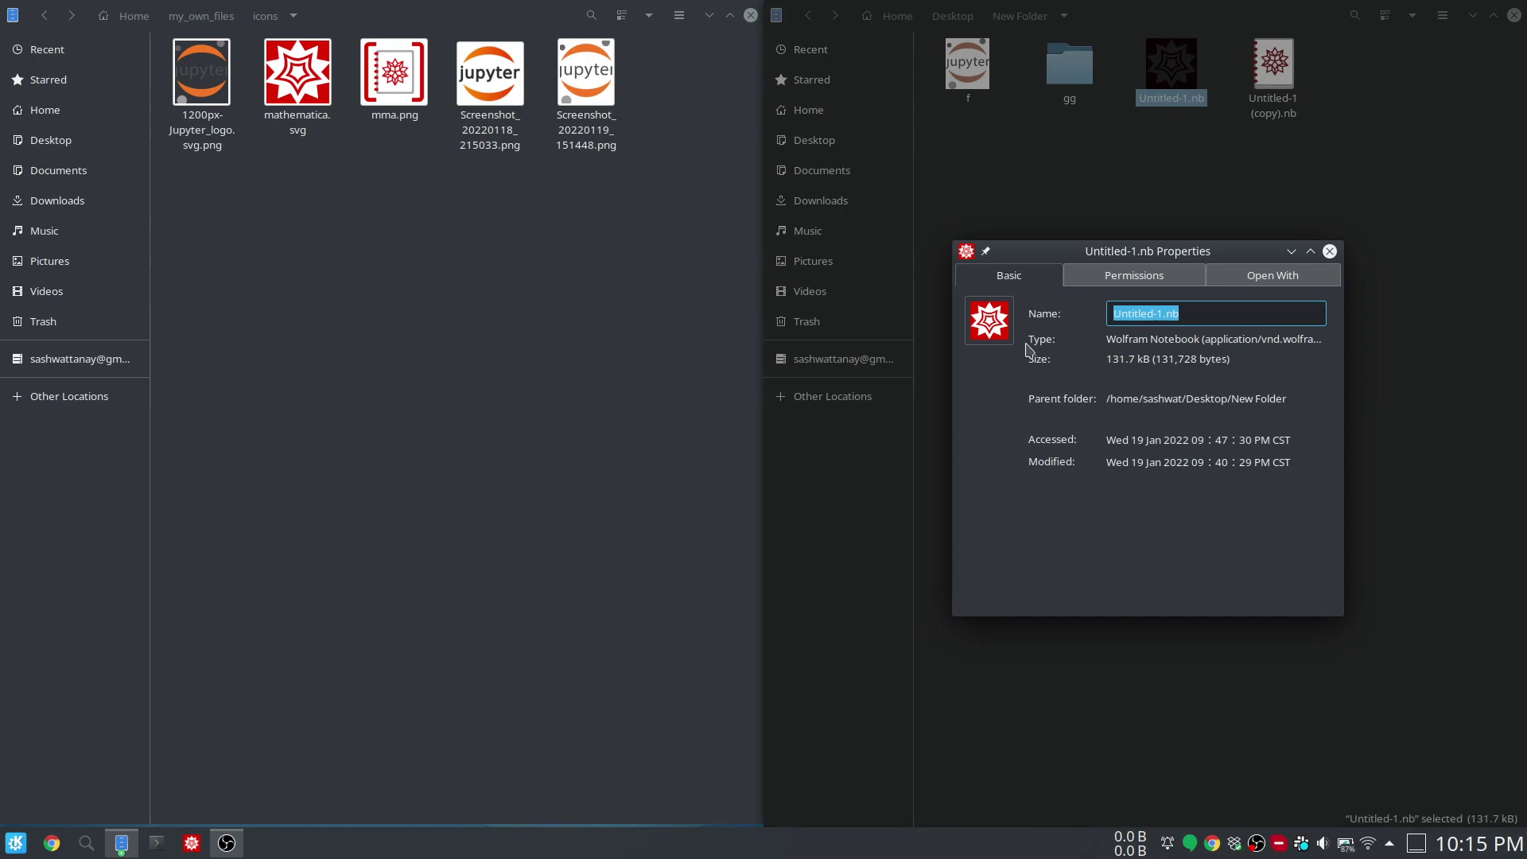
left_click(992, 325)
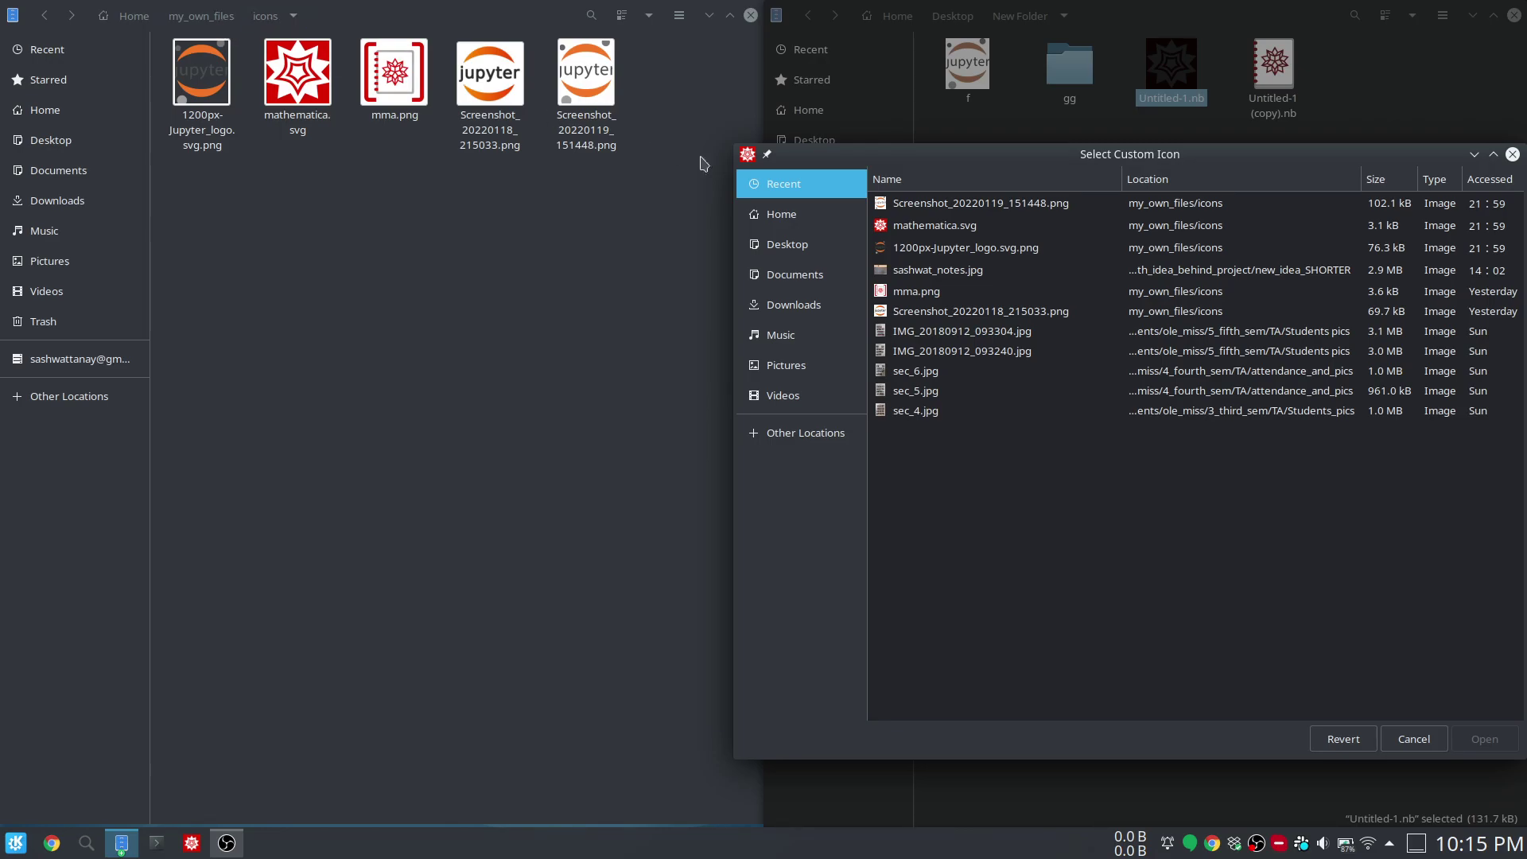
left_click(782, 220)
double_click(939, 385)
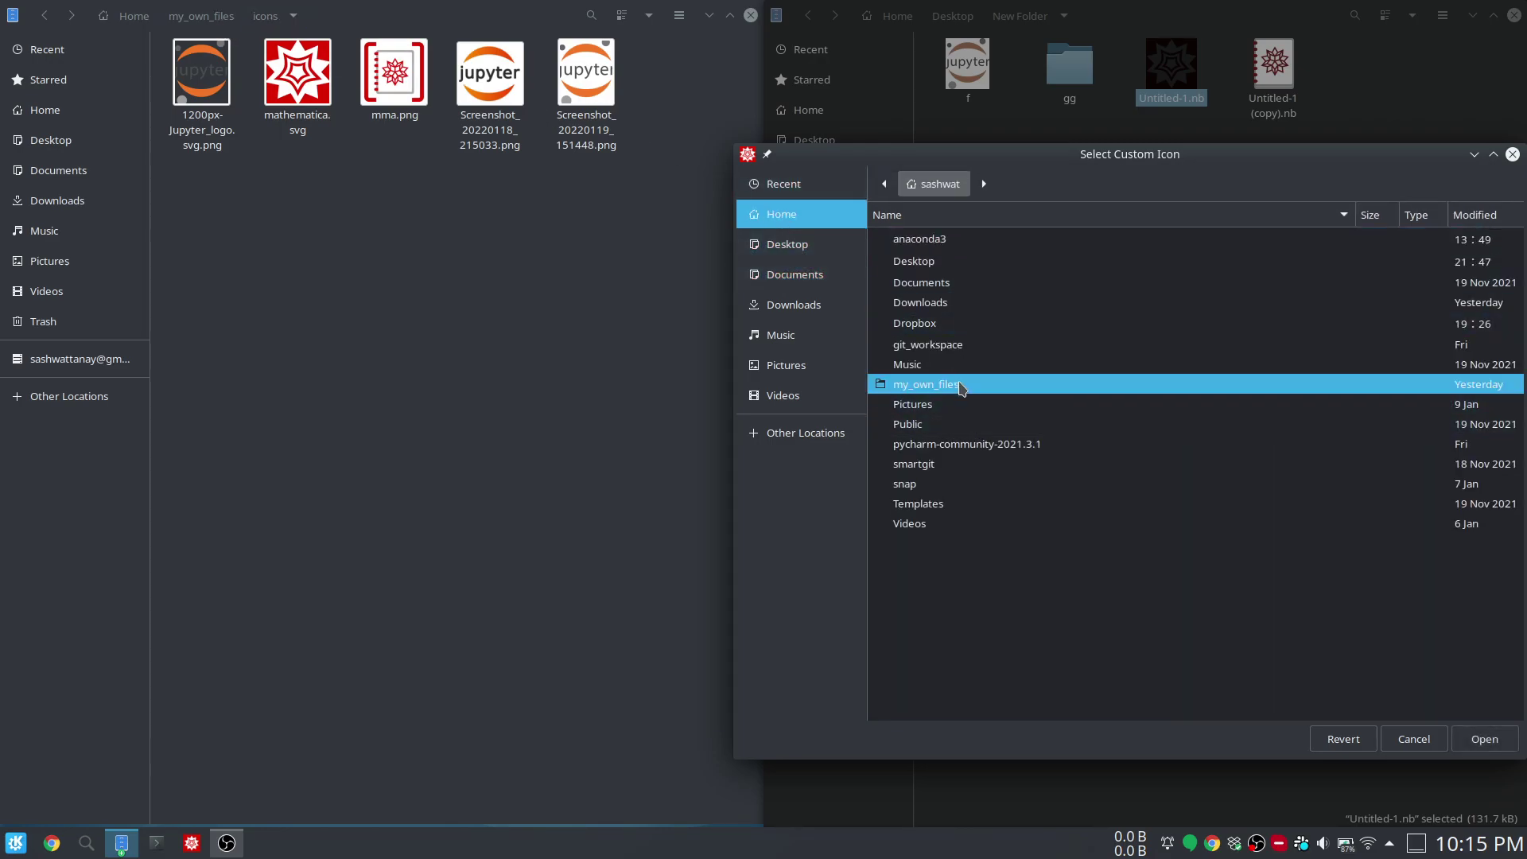
double_click(924, 241)
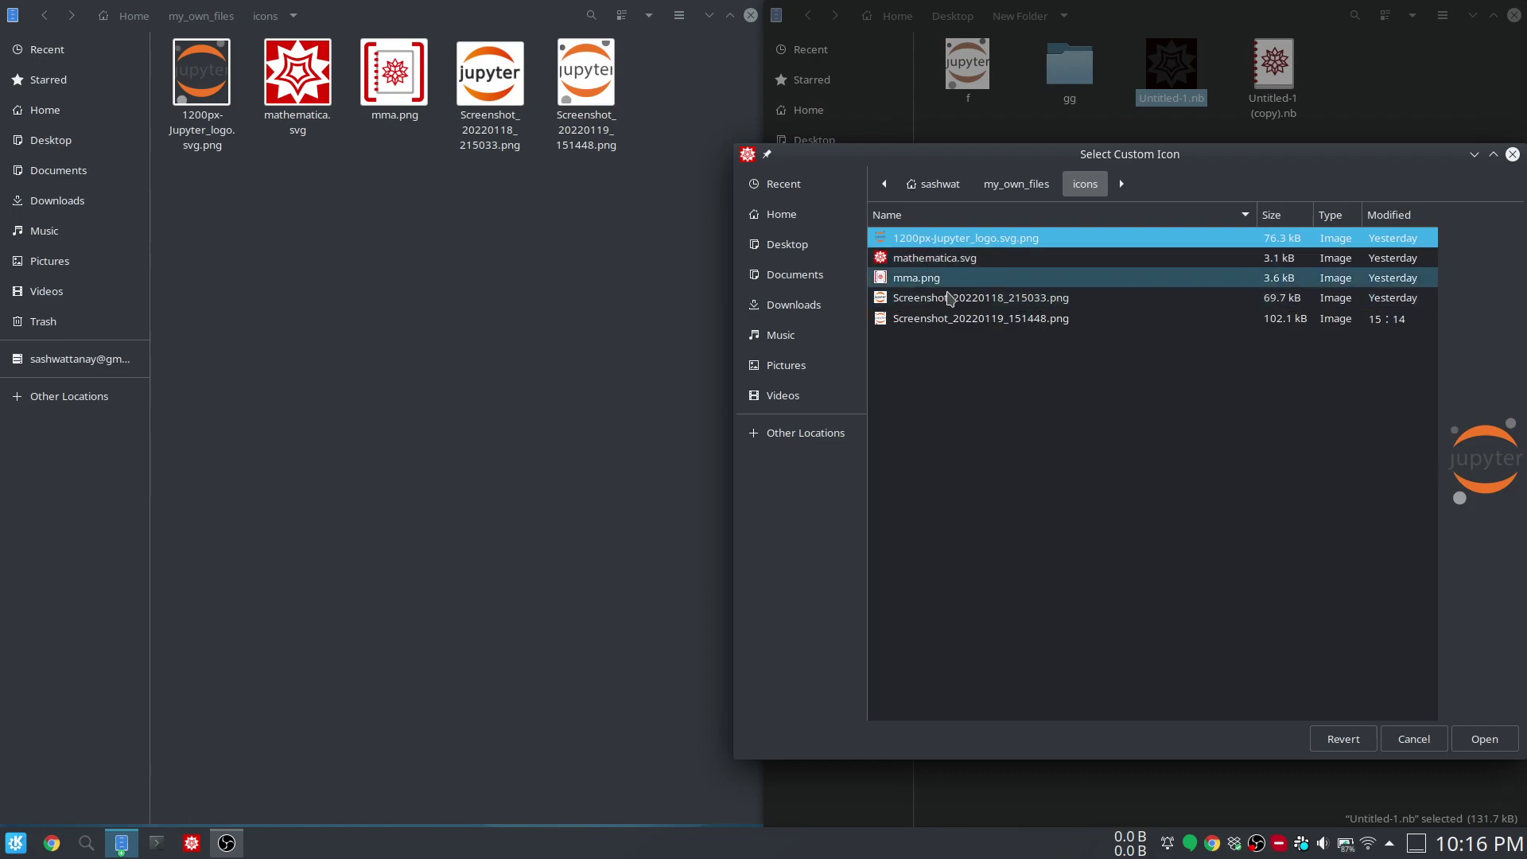
left_click(948, 298)
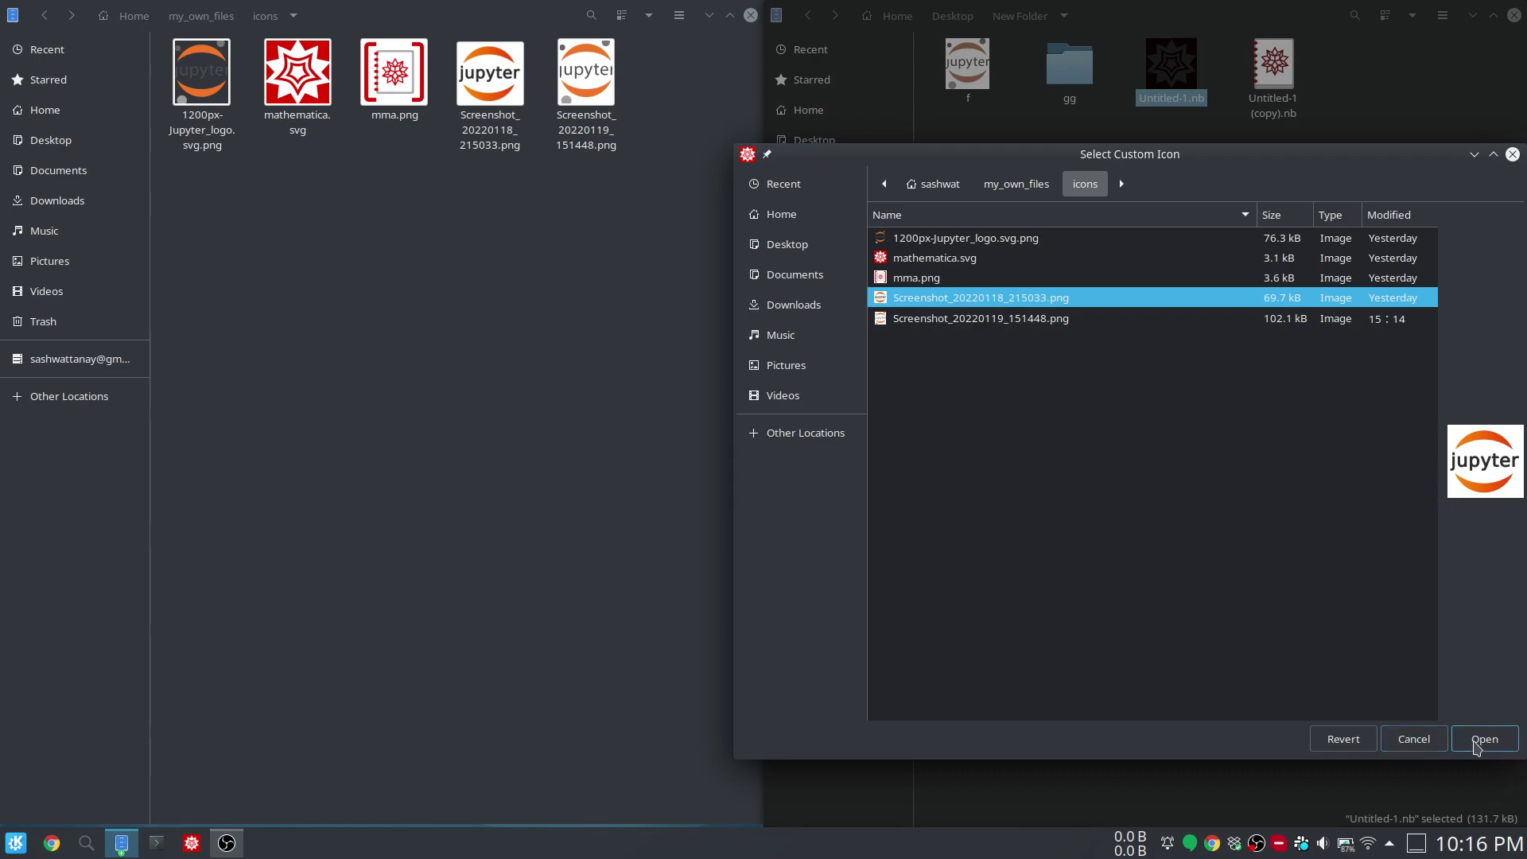
left_click(1484, 739)
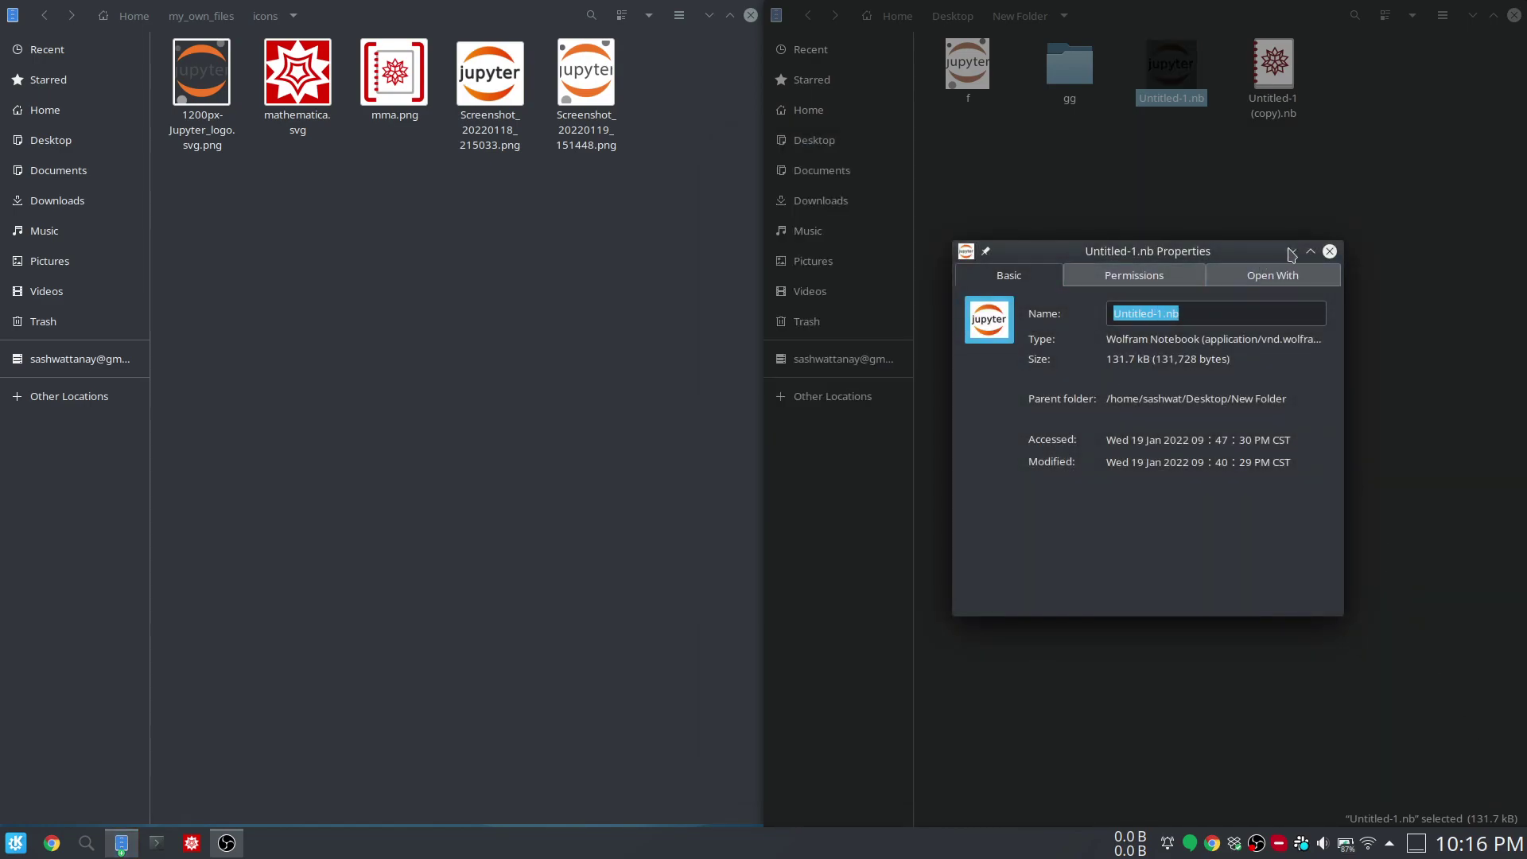
left_click(1329, 251)
left_click(1131, 285)
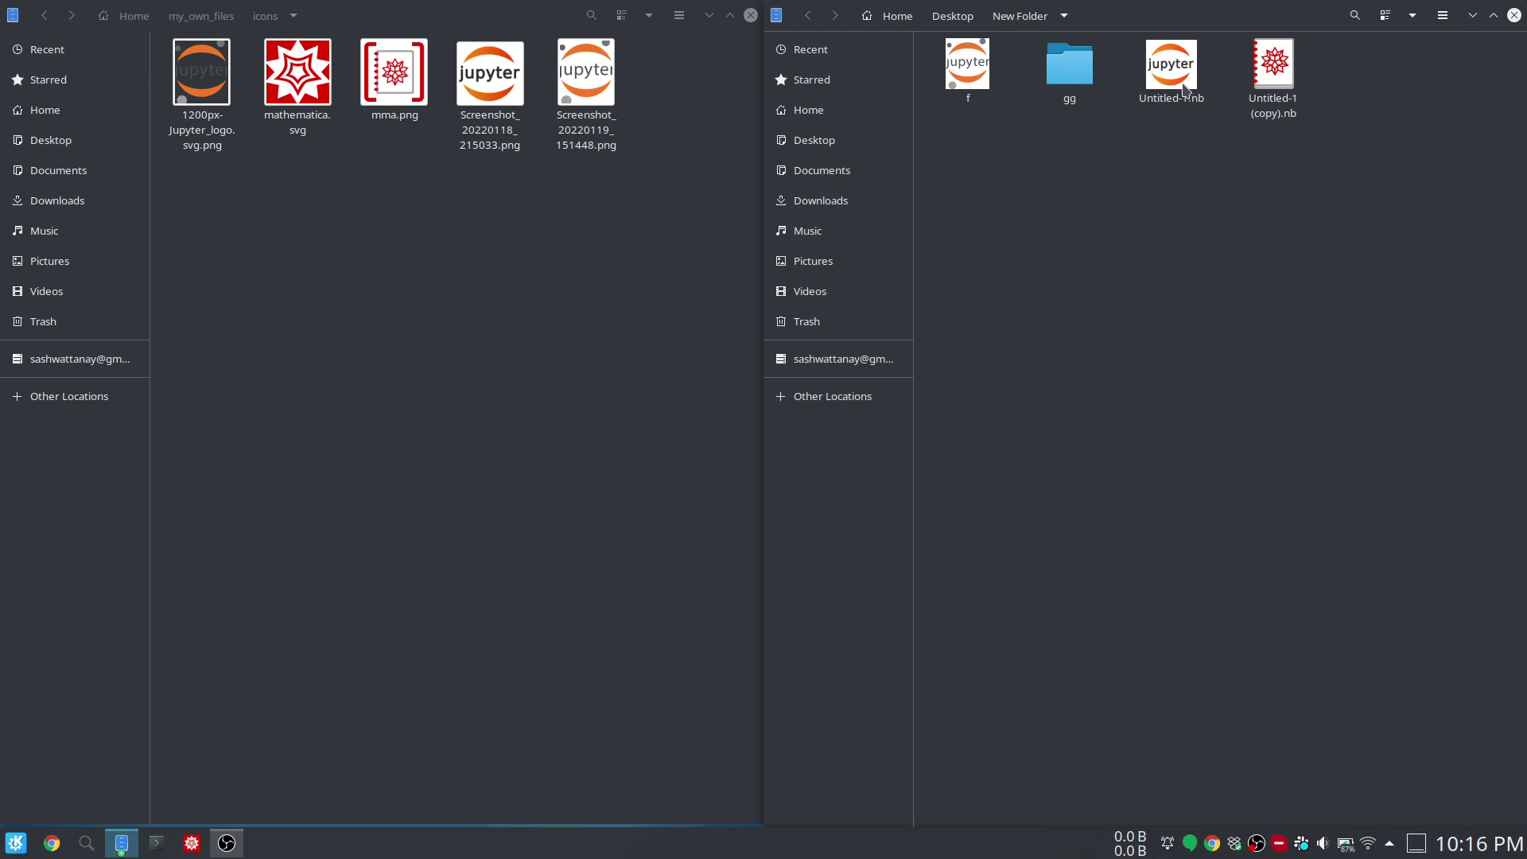
left_click(1186, 84)
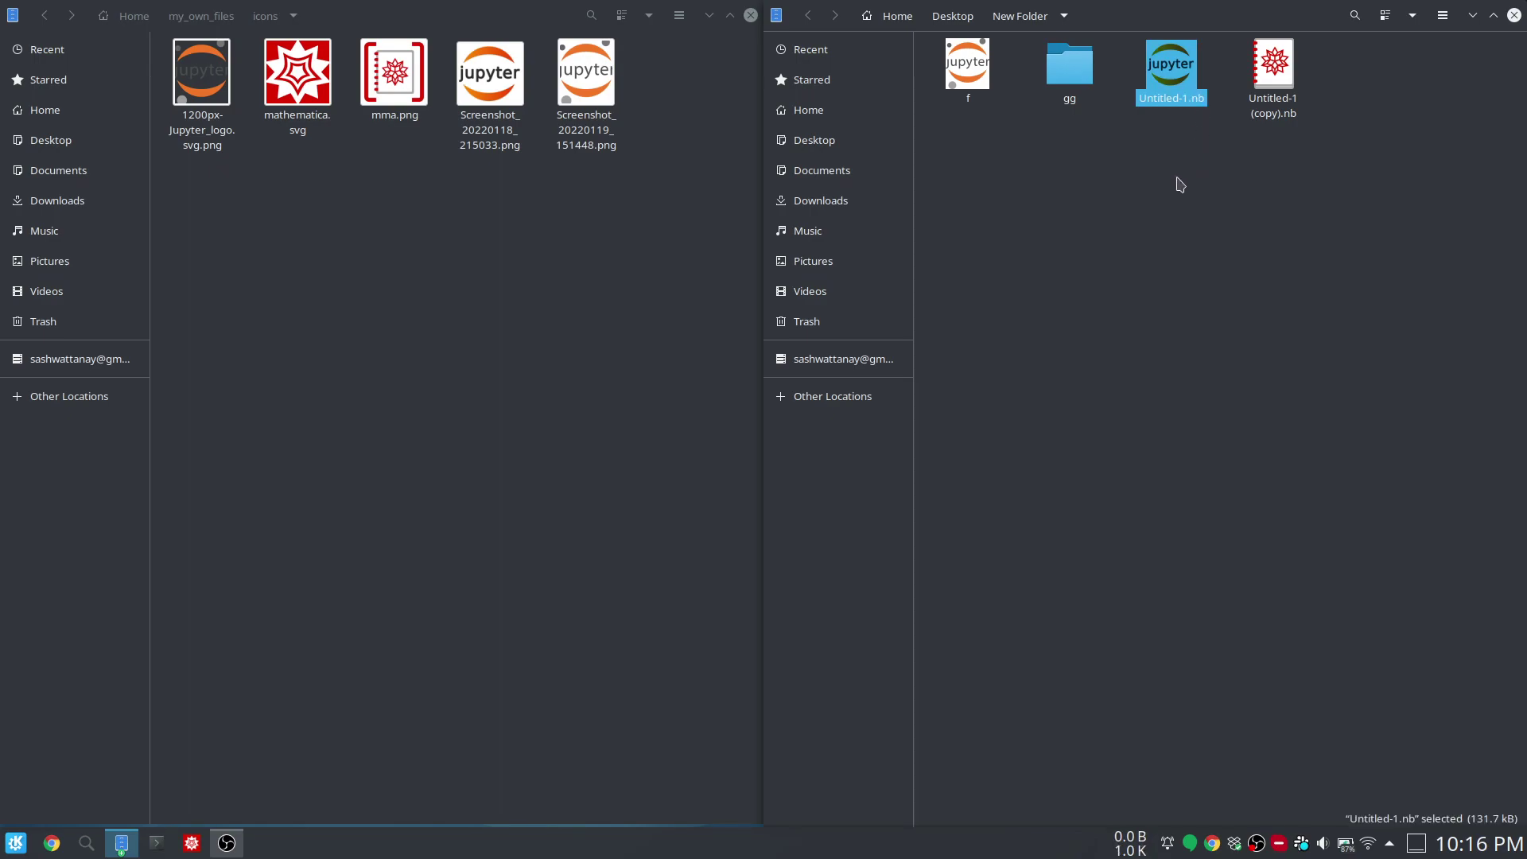
left_click(1272, 73)
left_click(1200, 78)
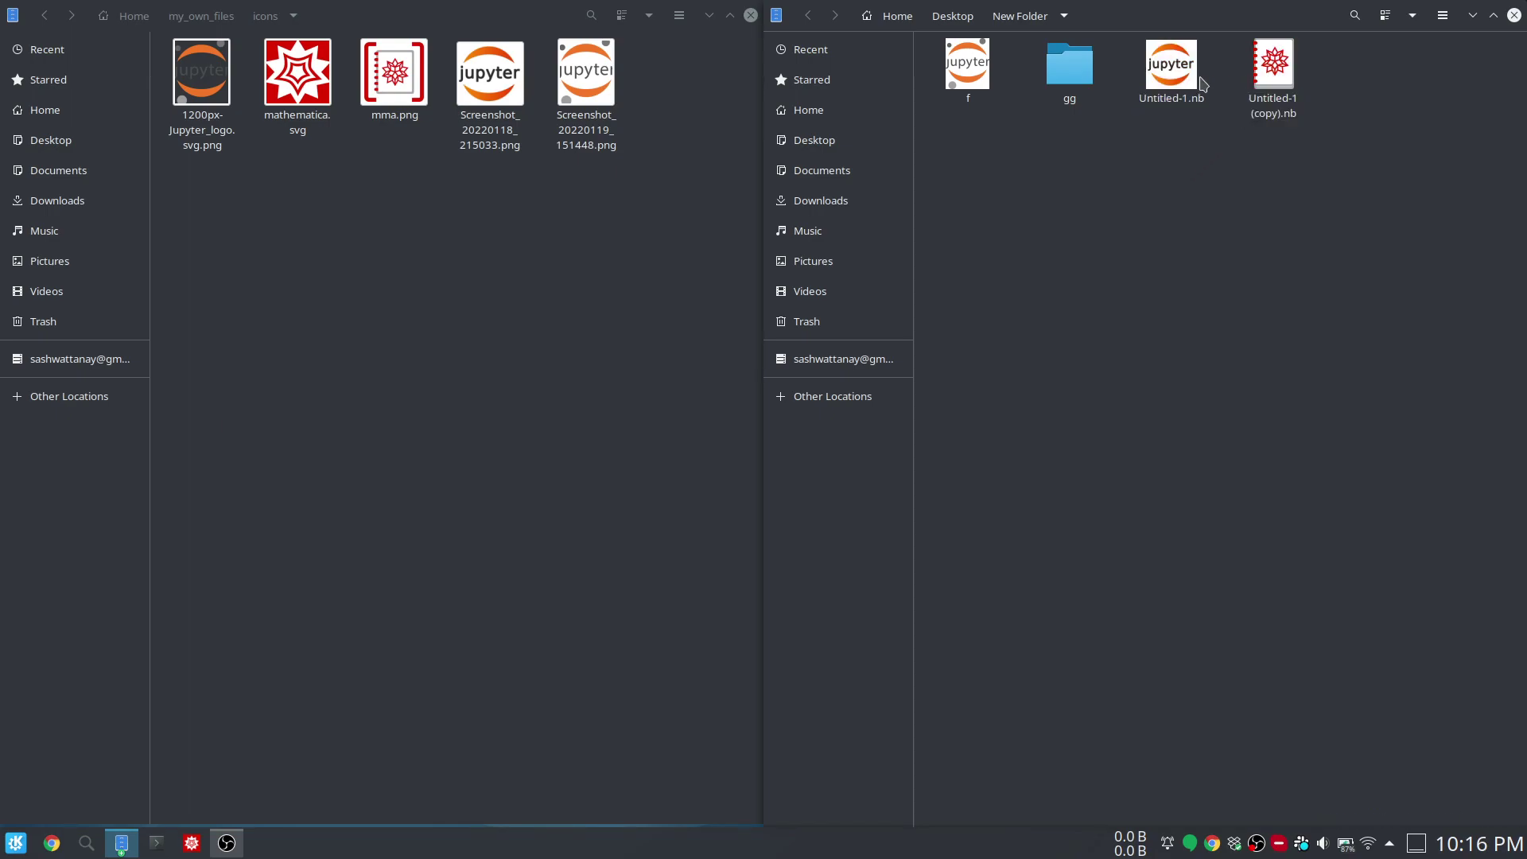
left_click(1186, 79)
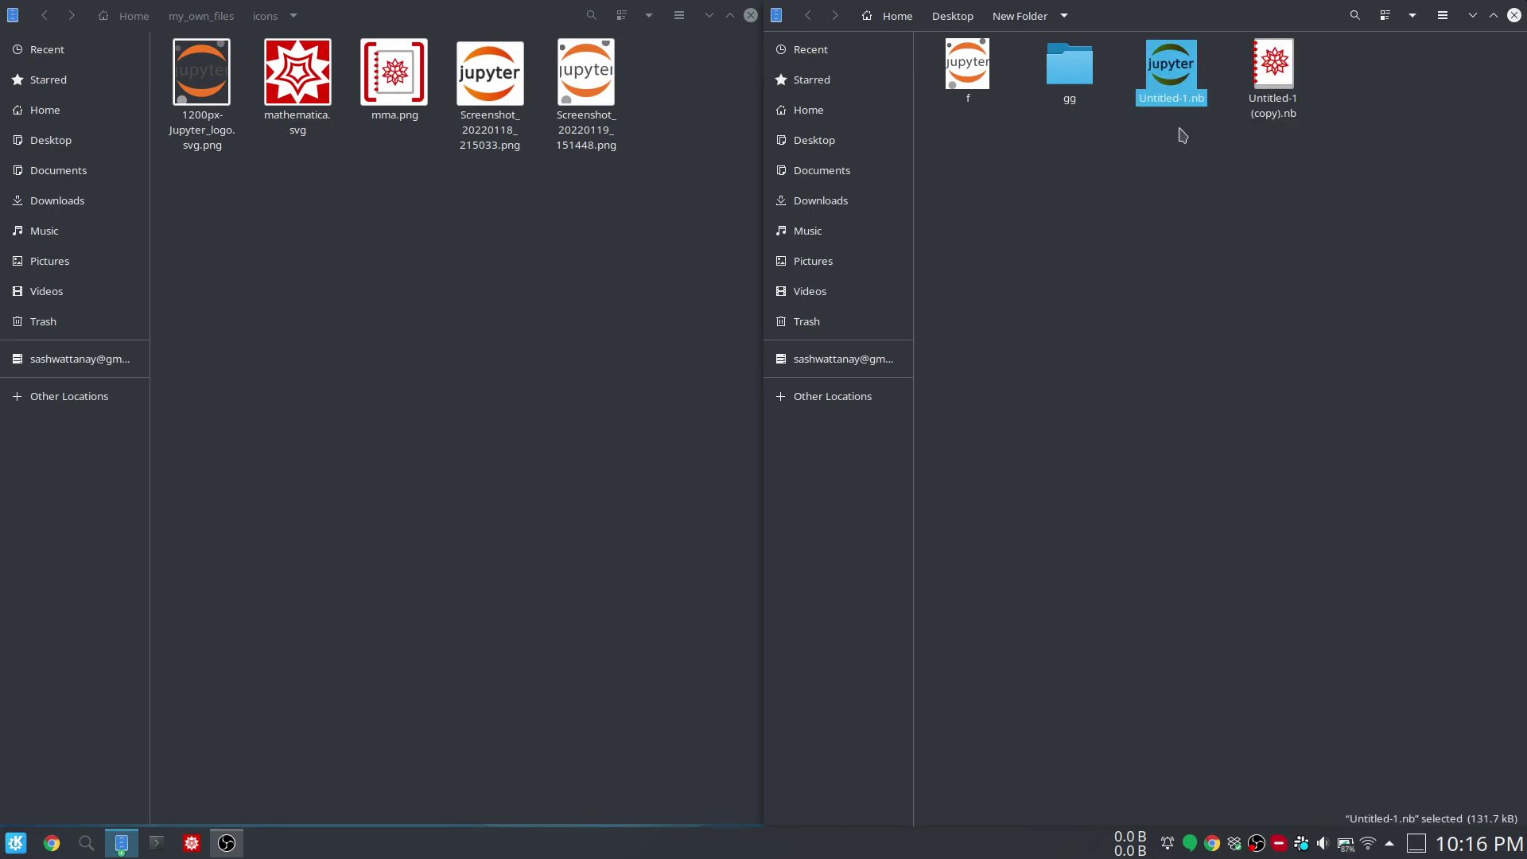
left_click(1170, 132)
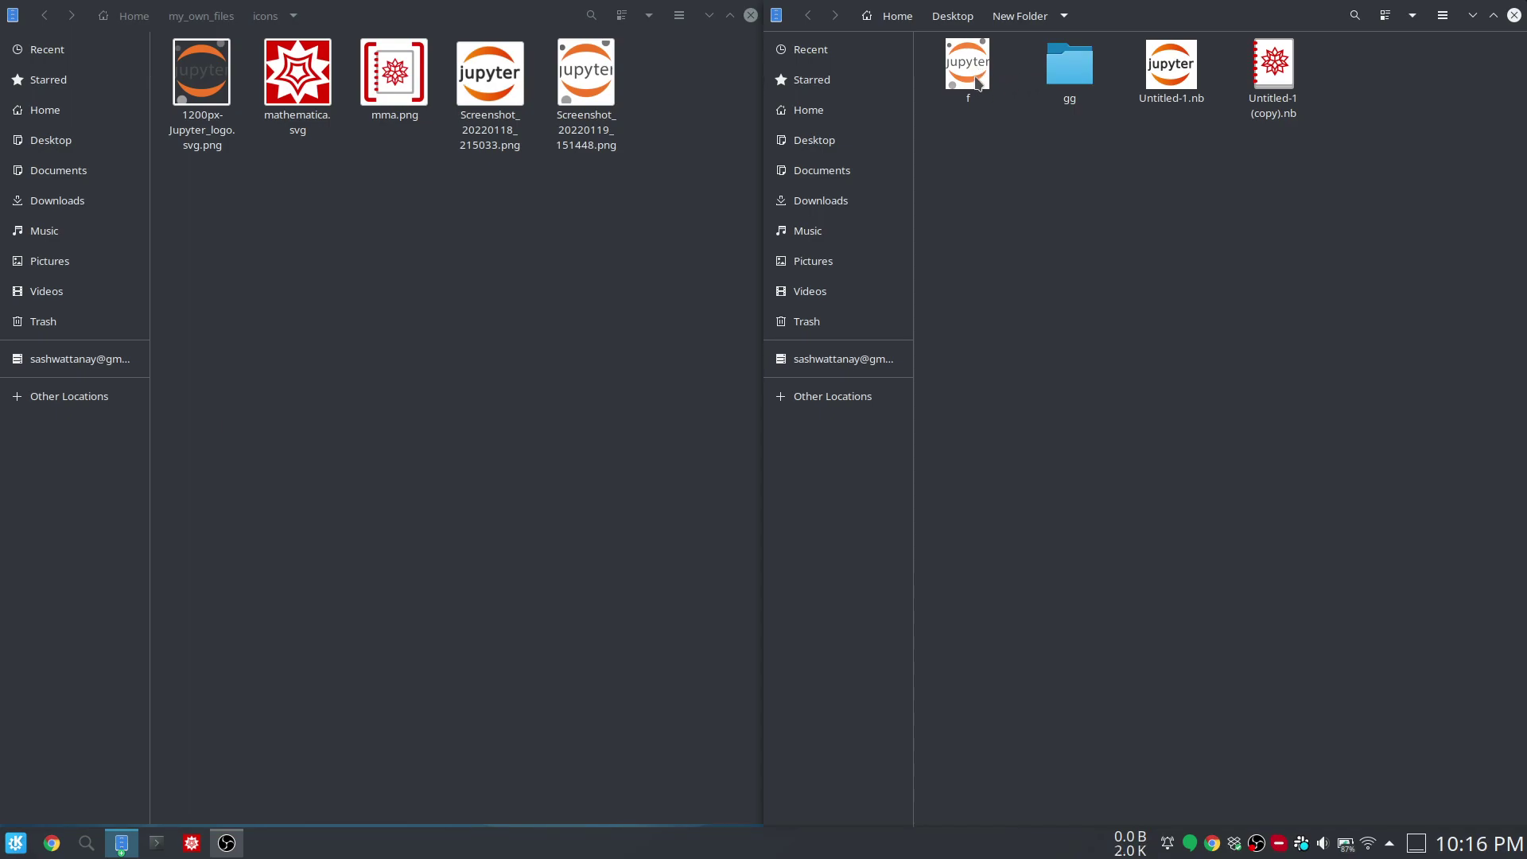
Step: Set folder f's custom icon to my_own_files/icons/mathematica.svg
right_click(978, 82)
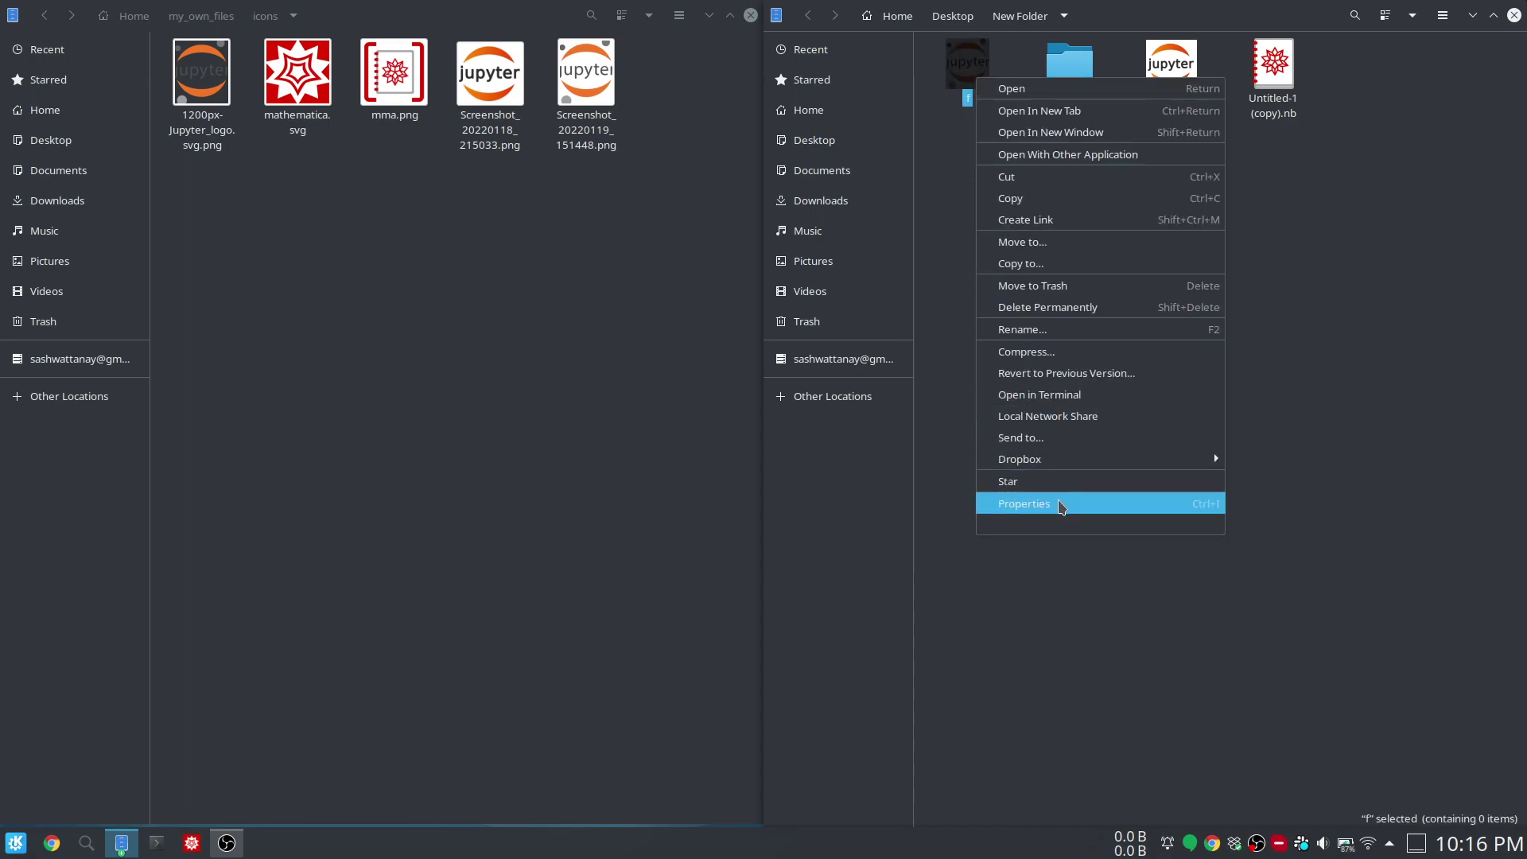
left_click(1059, 506)
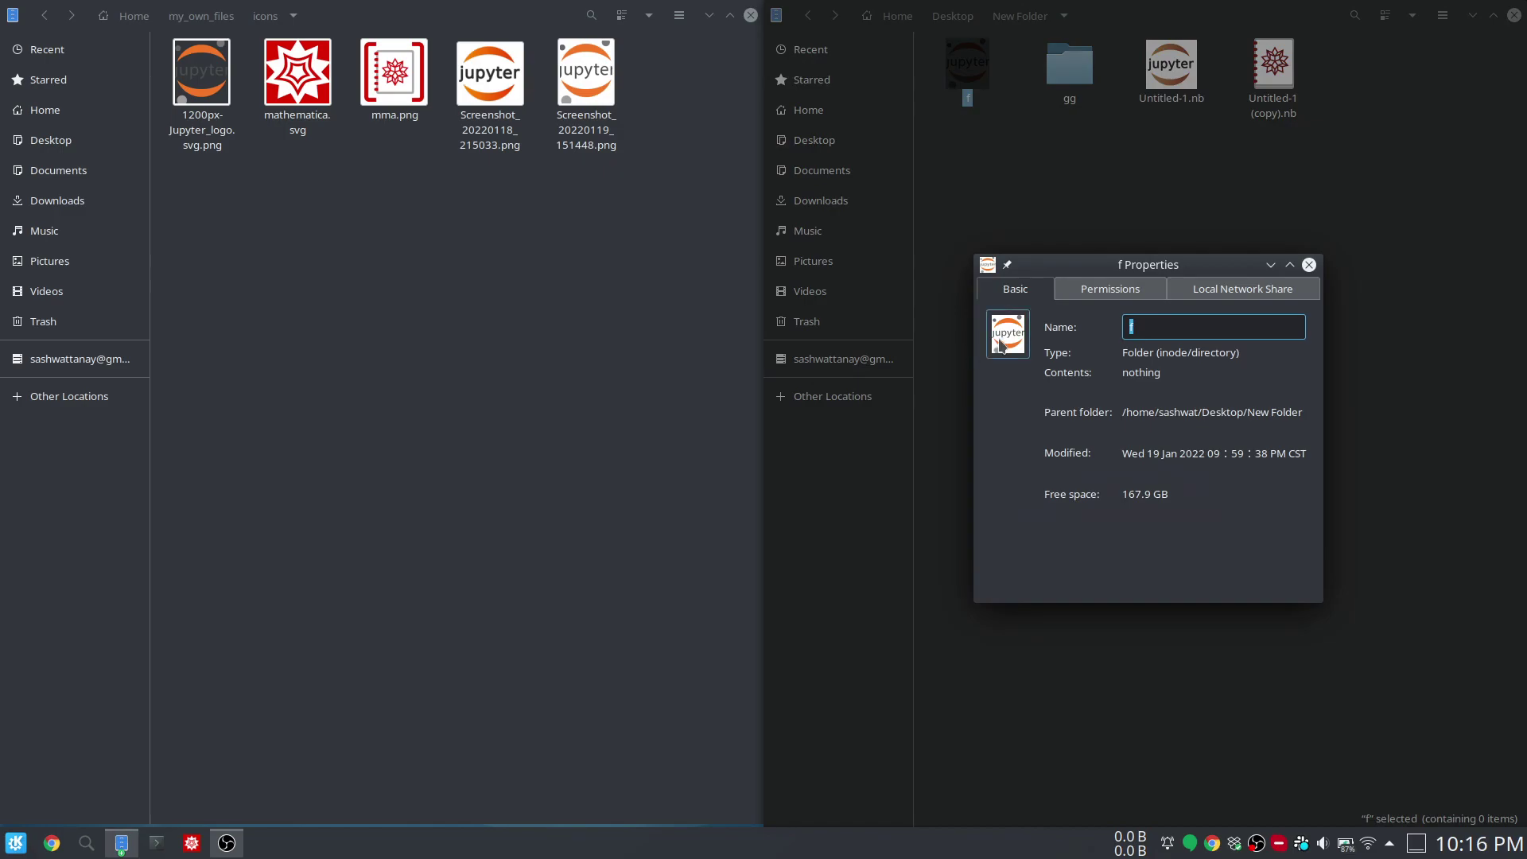
left_click(1003, 338)
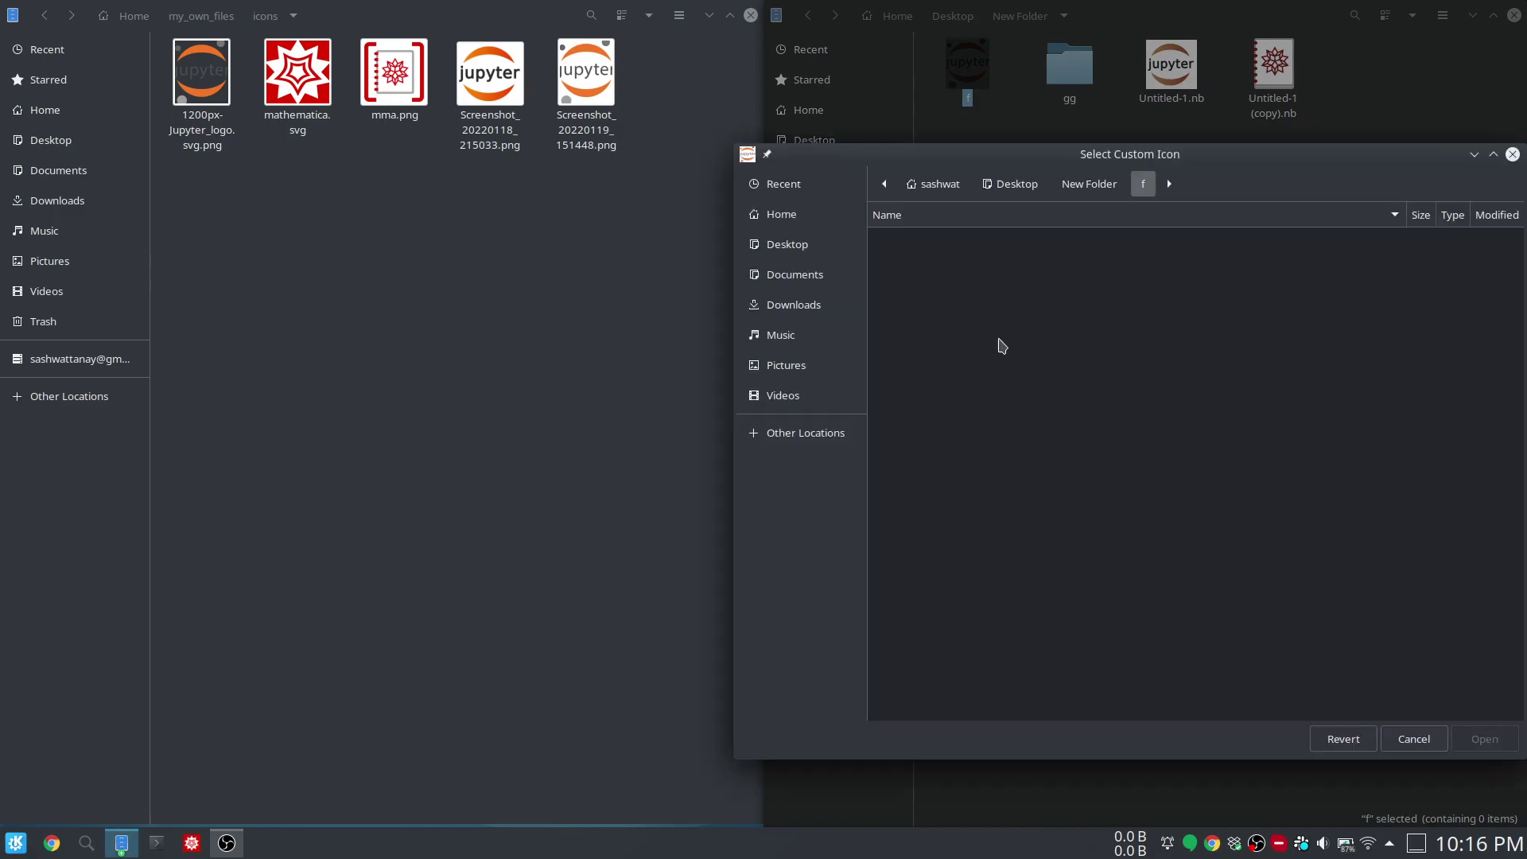
left_click(795, 215)
double_click(945, 385)
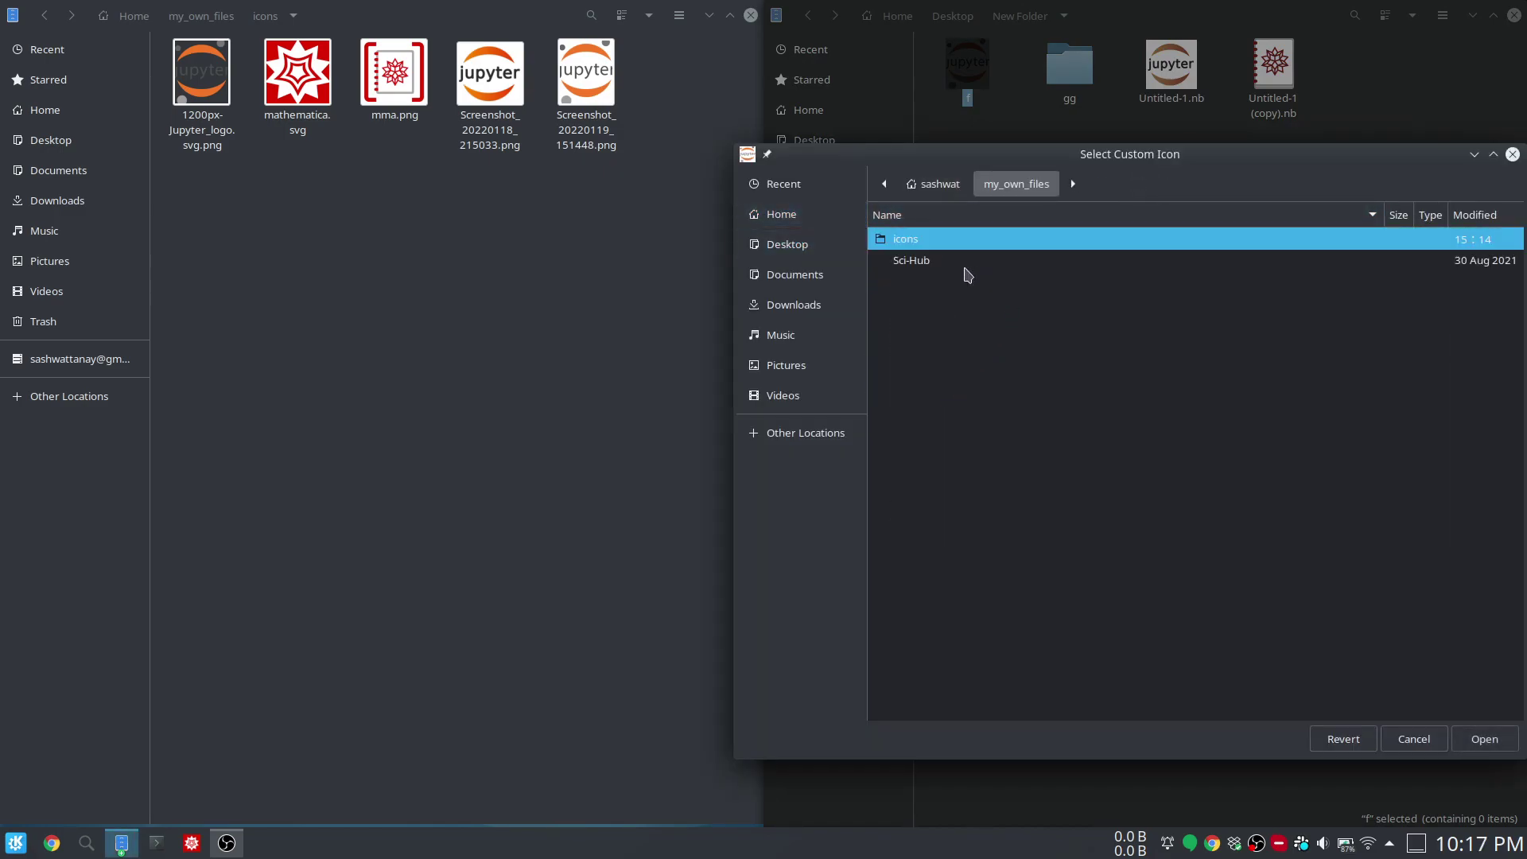
double_click(919, 241)
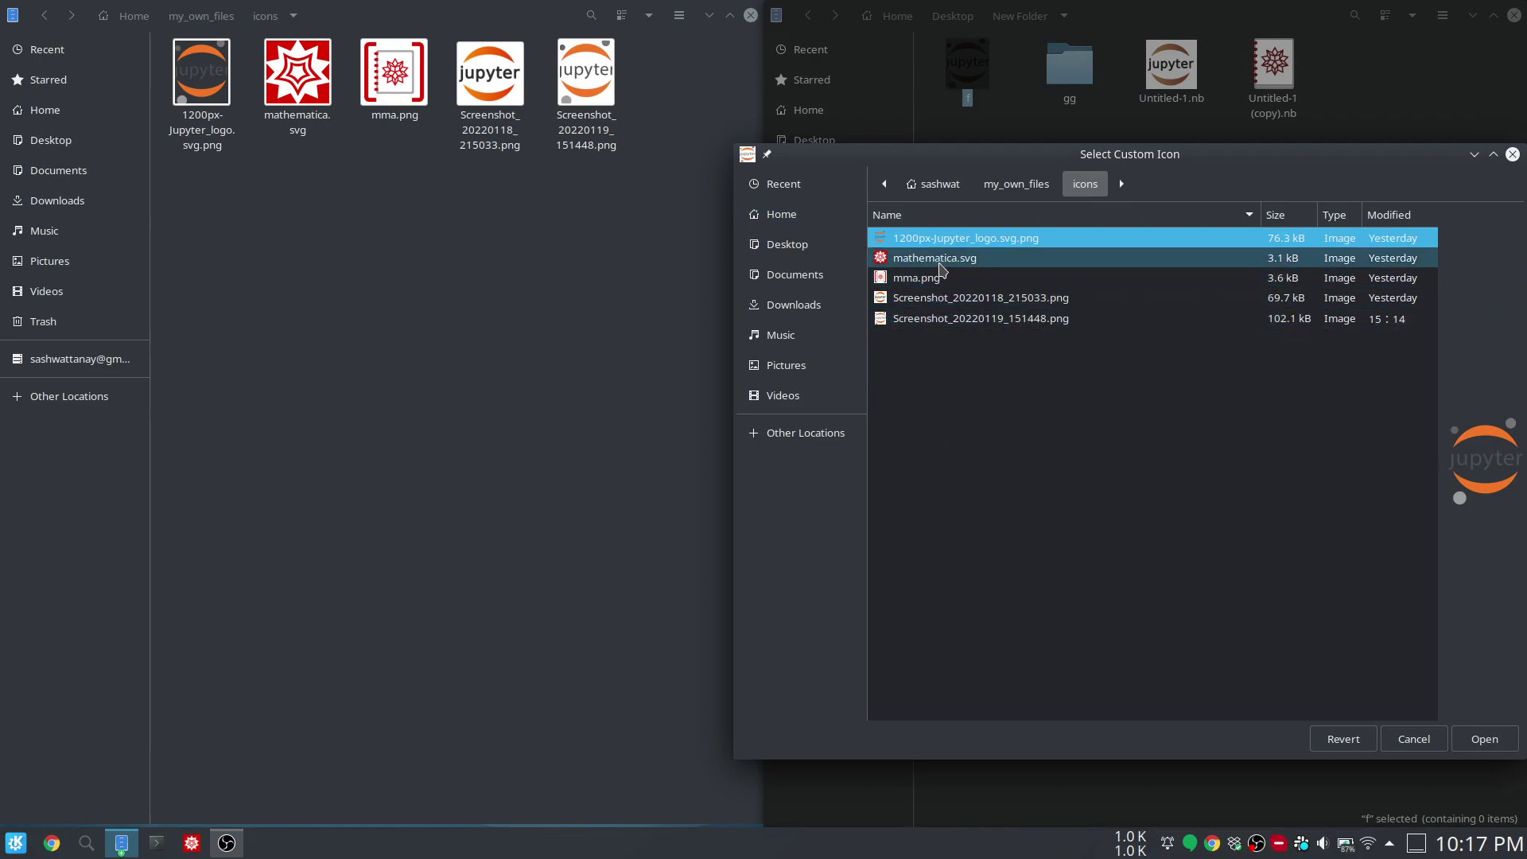
left_click(940, 266)
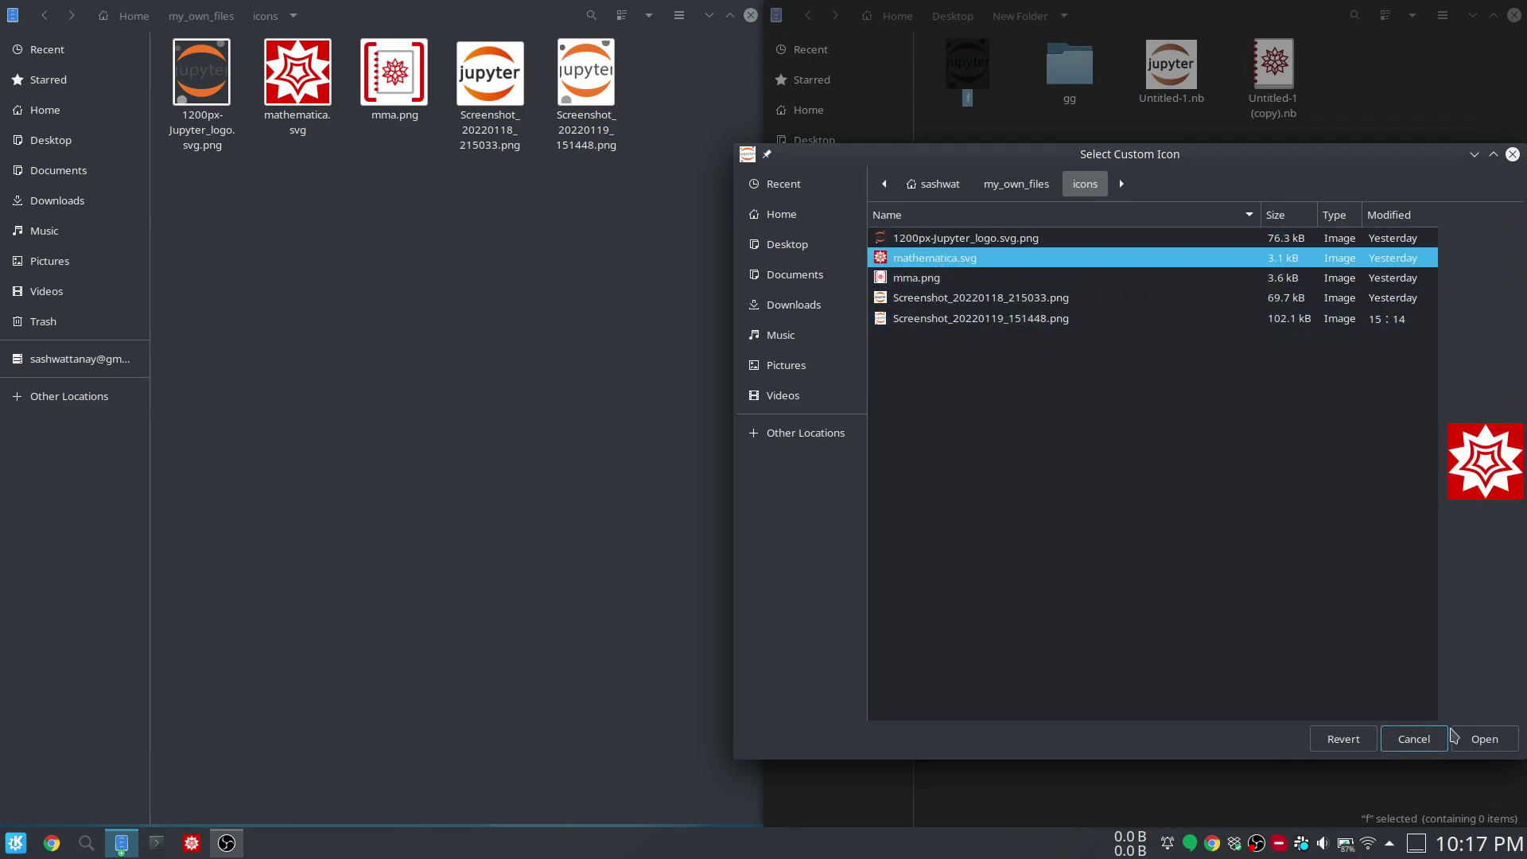
left_click(1480, 739)
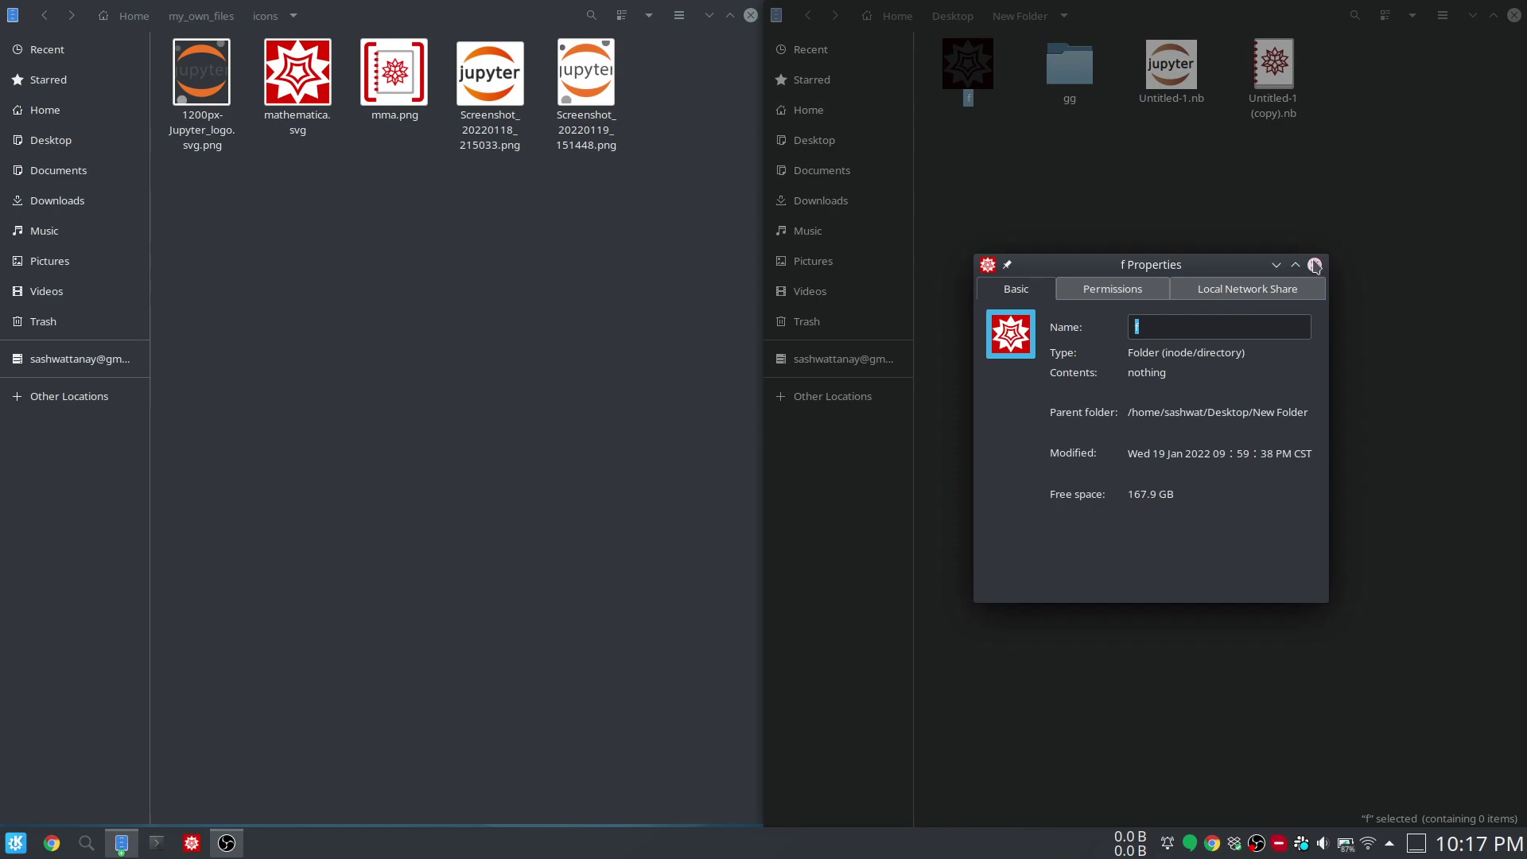
left_click(1314, 265)
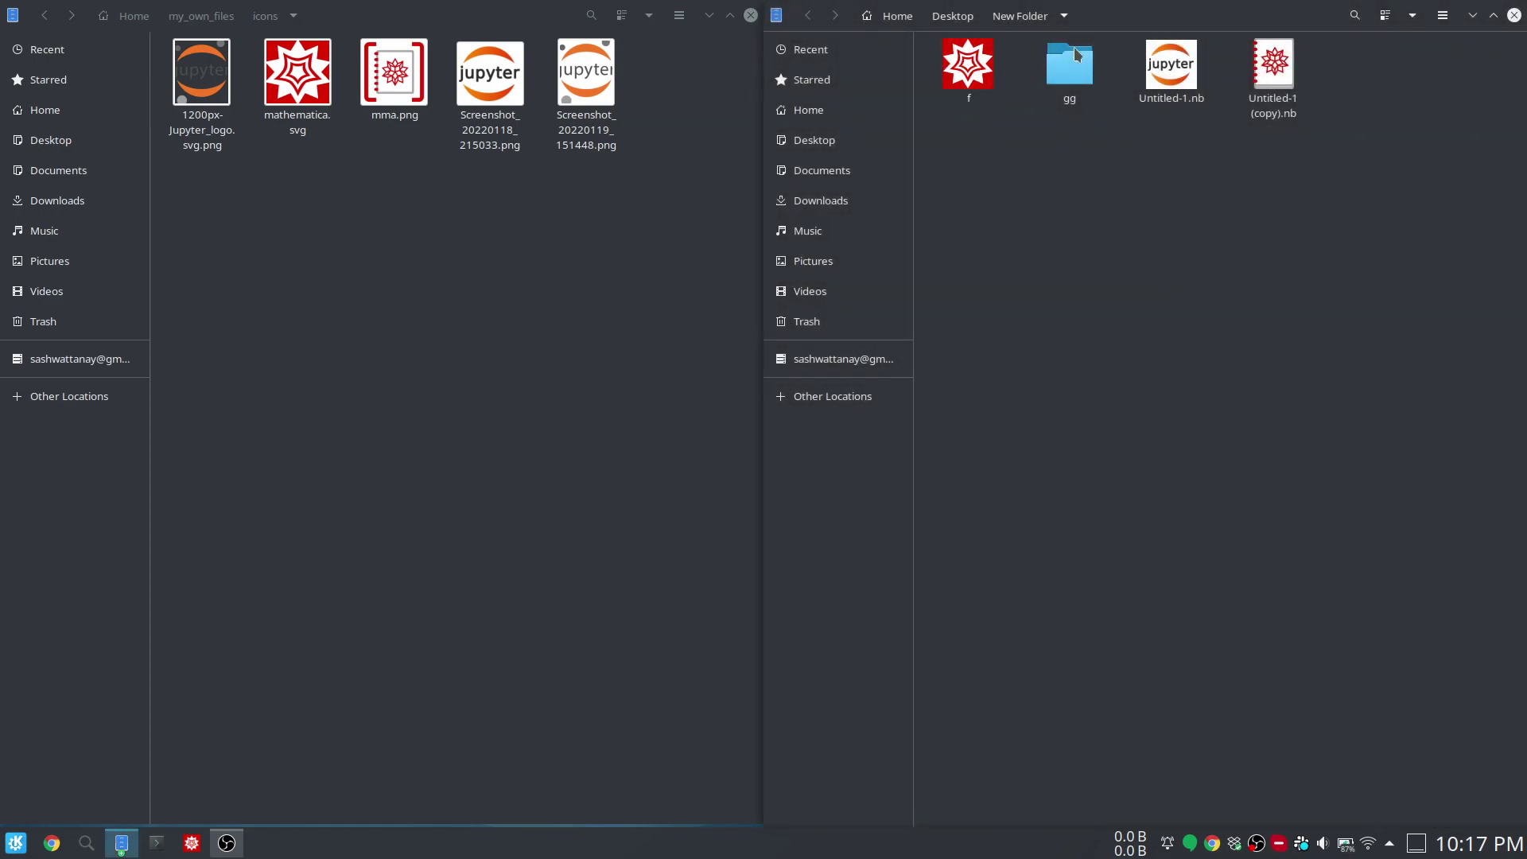
Step: Confirm folders gg and f are empty, then show the desktop
double_click(1086, 77)
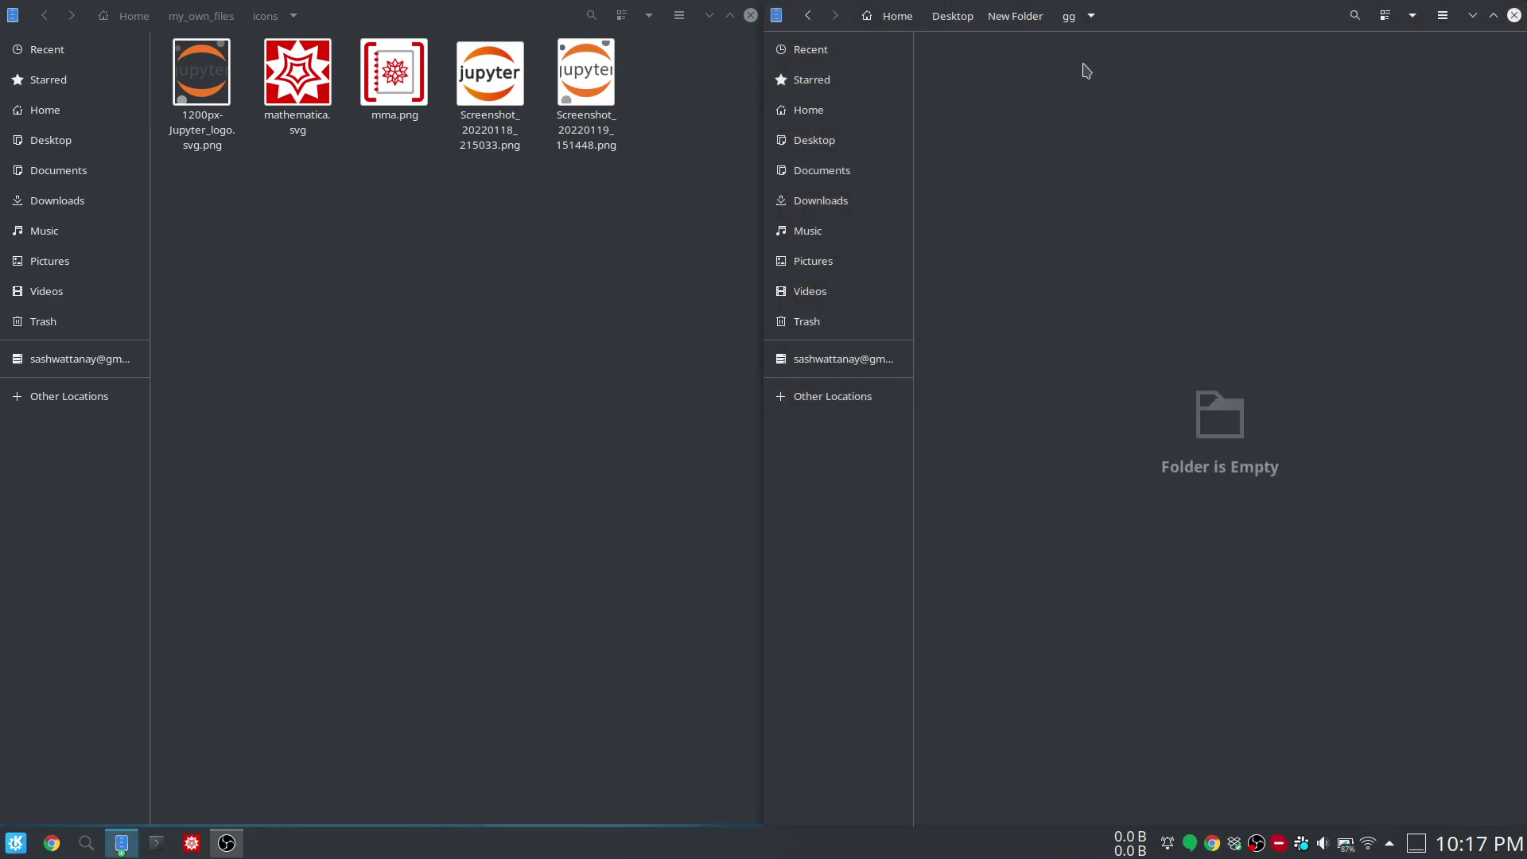
key("alt+Up")
double_click(969, 72)
key("alt+Up")
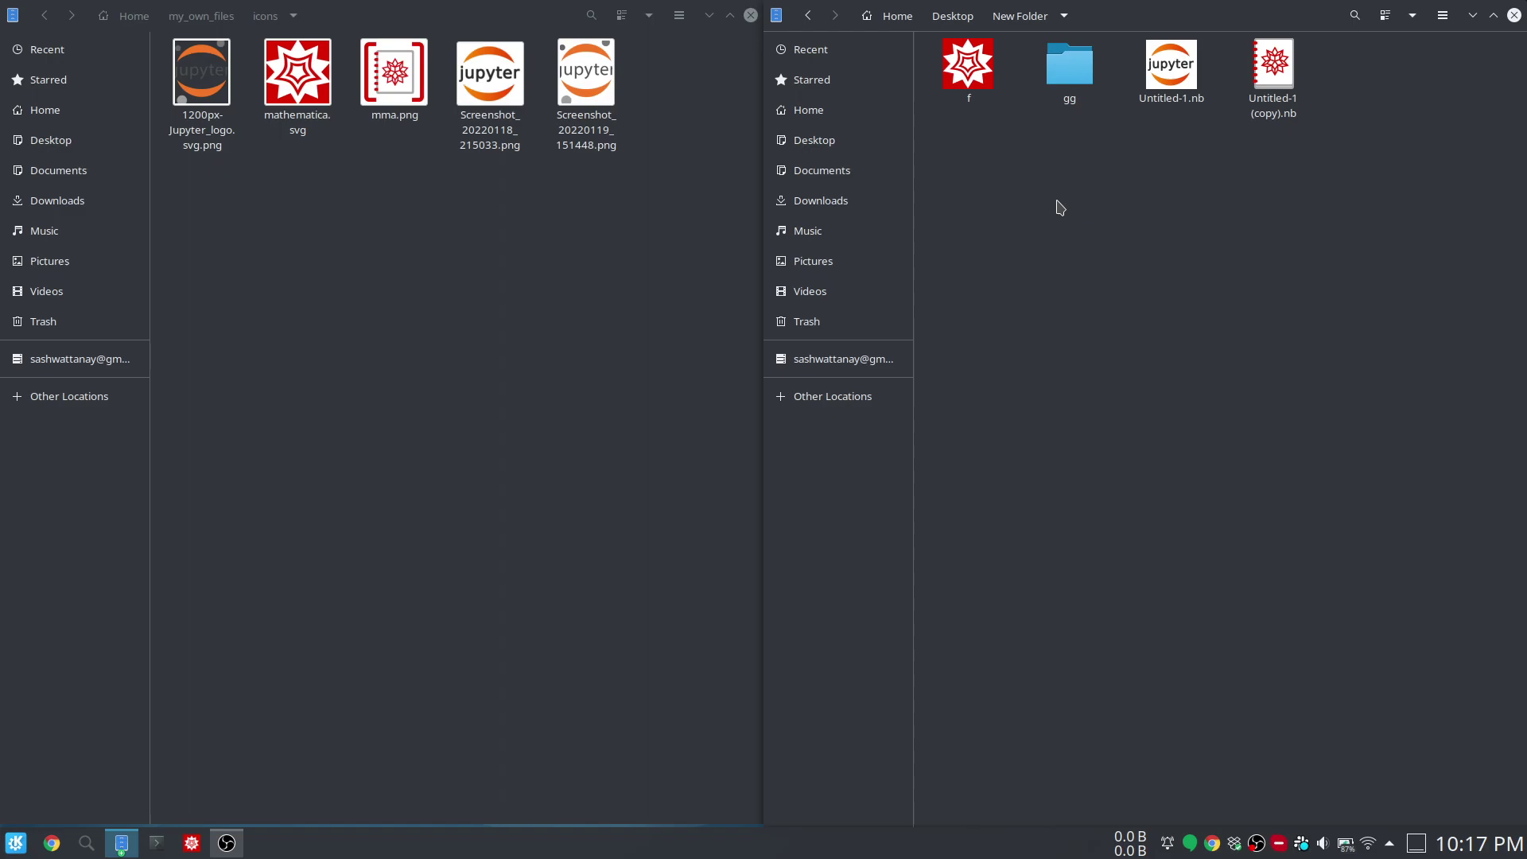
key("super+d")
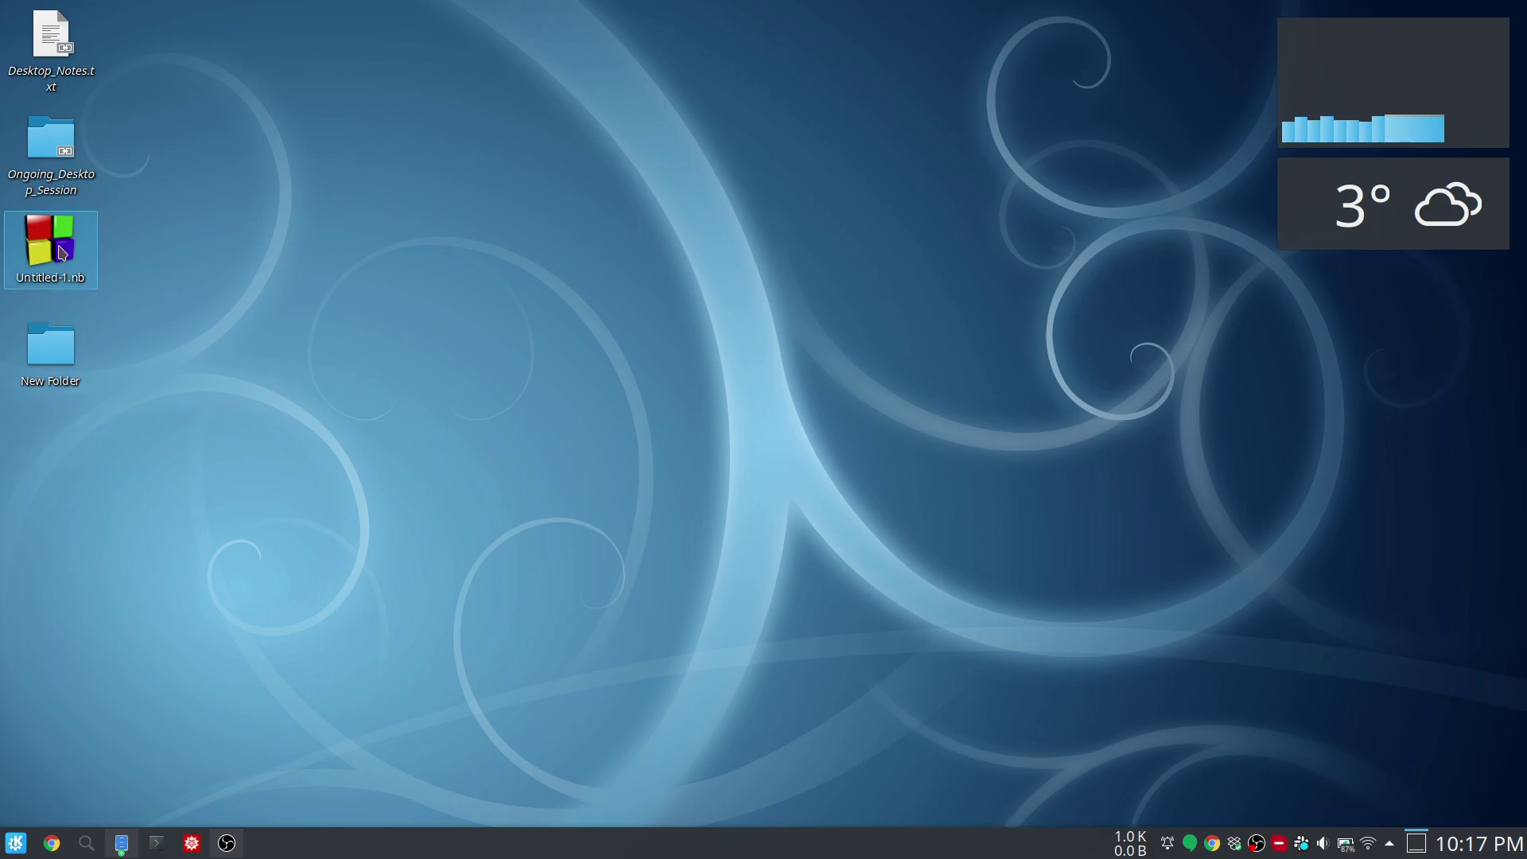
Step: Open the File Type Editor for application/vnd.wolfram.nb from Untitled-1.nb's Properties
mouse_move(62, 252)
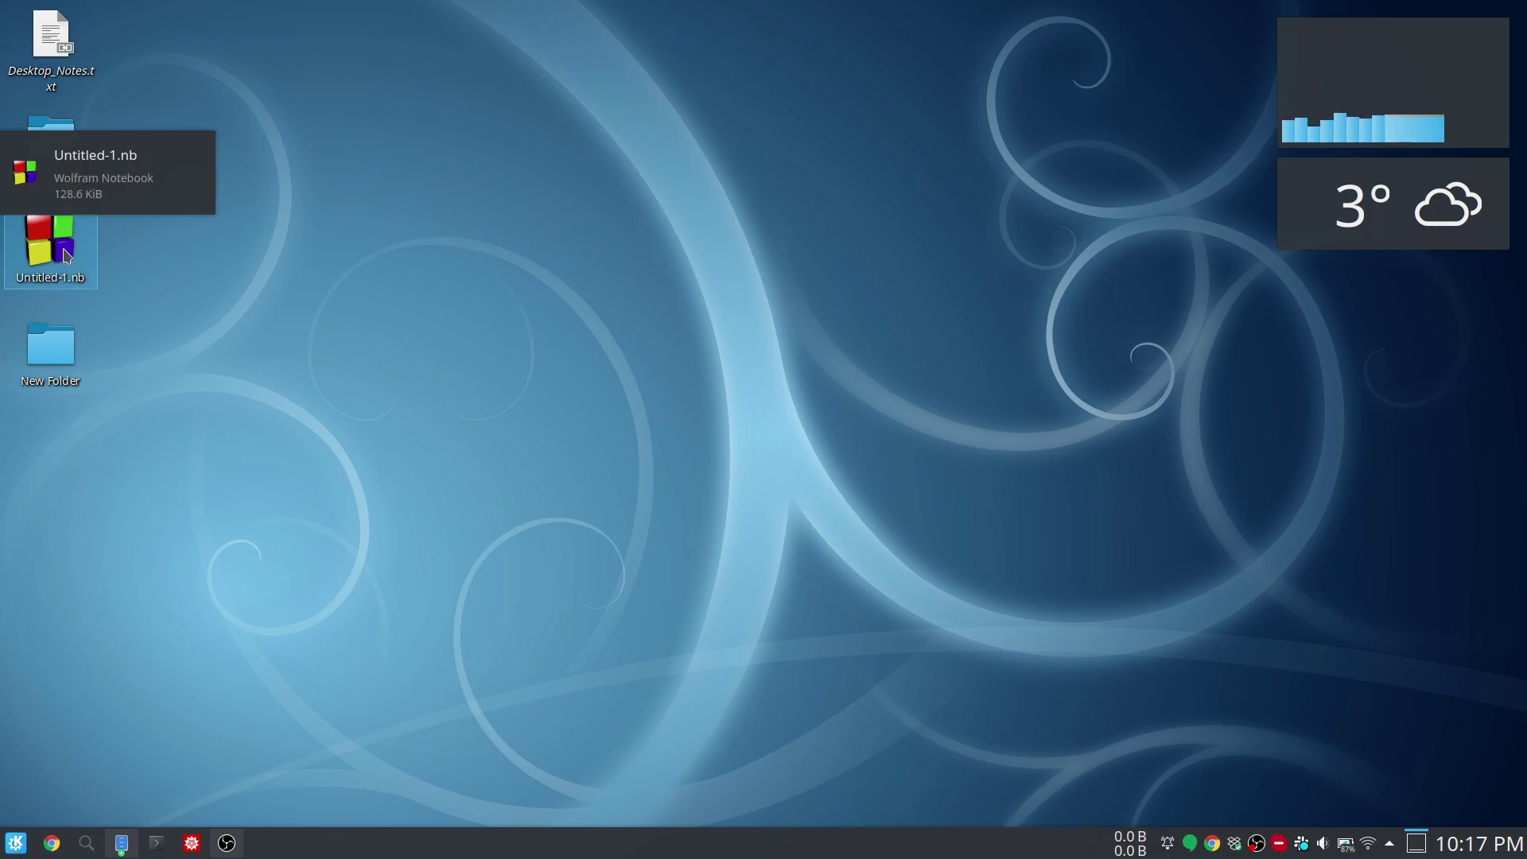
right_click(65, 251)
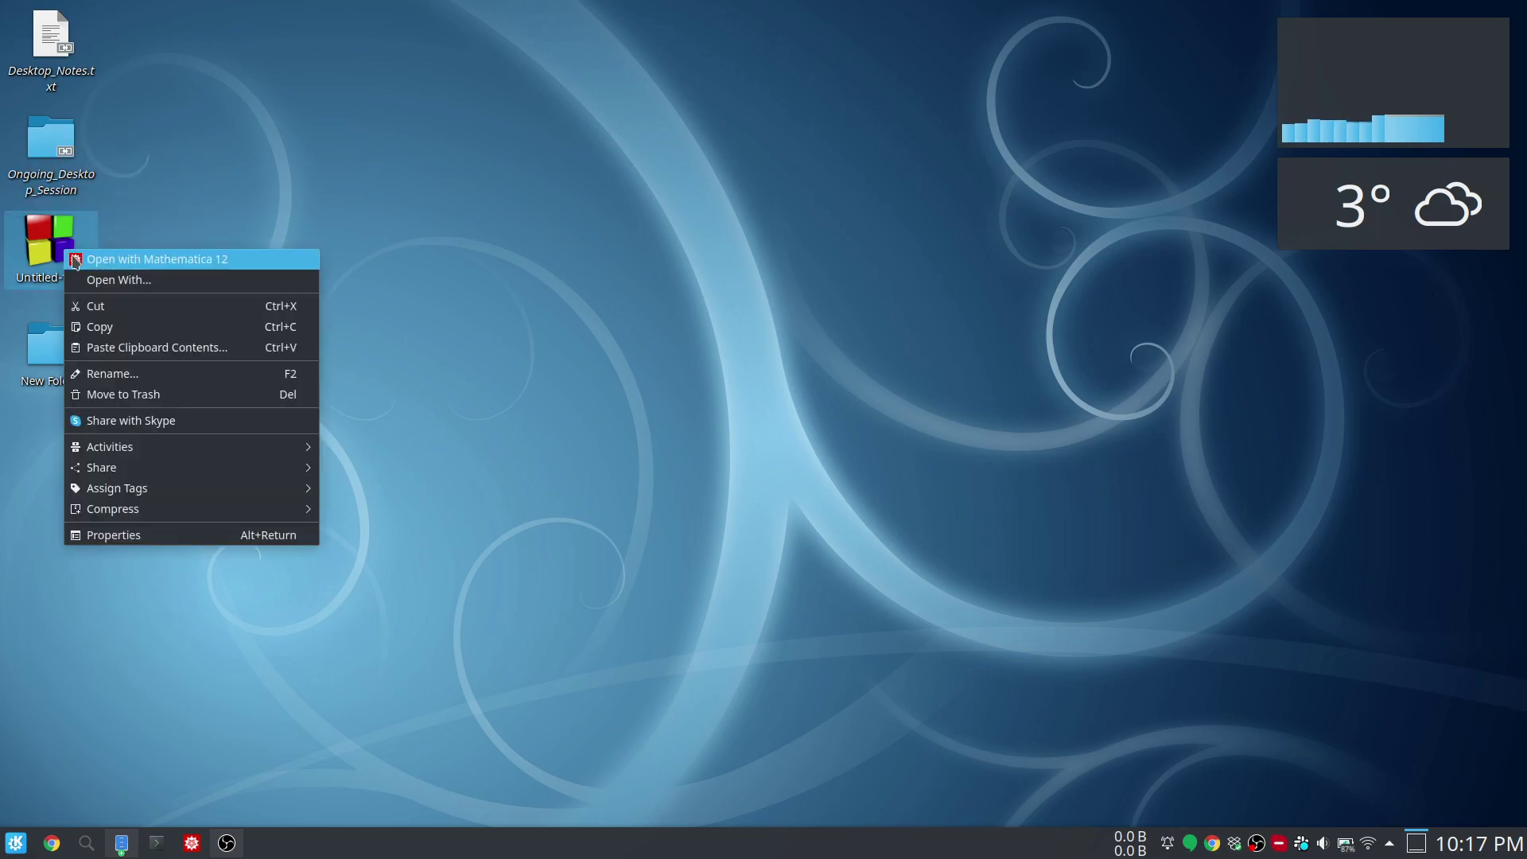
left_click(167, 544)
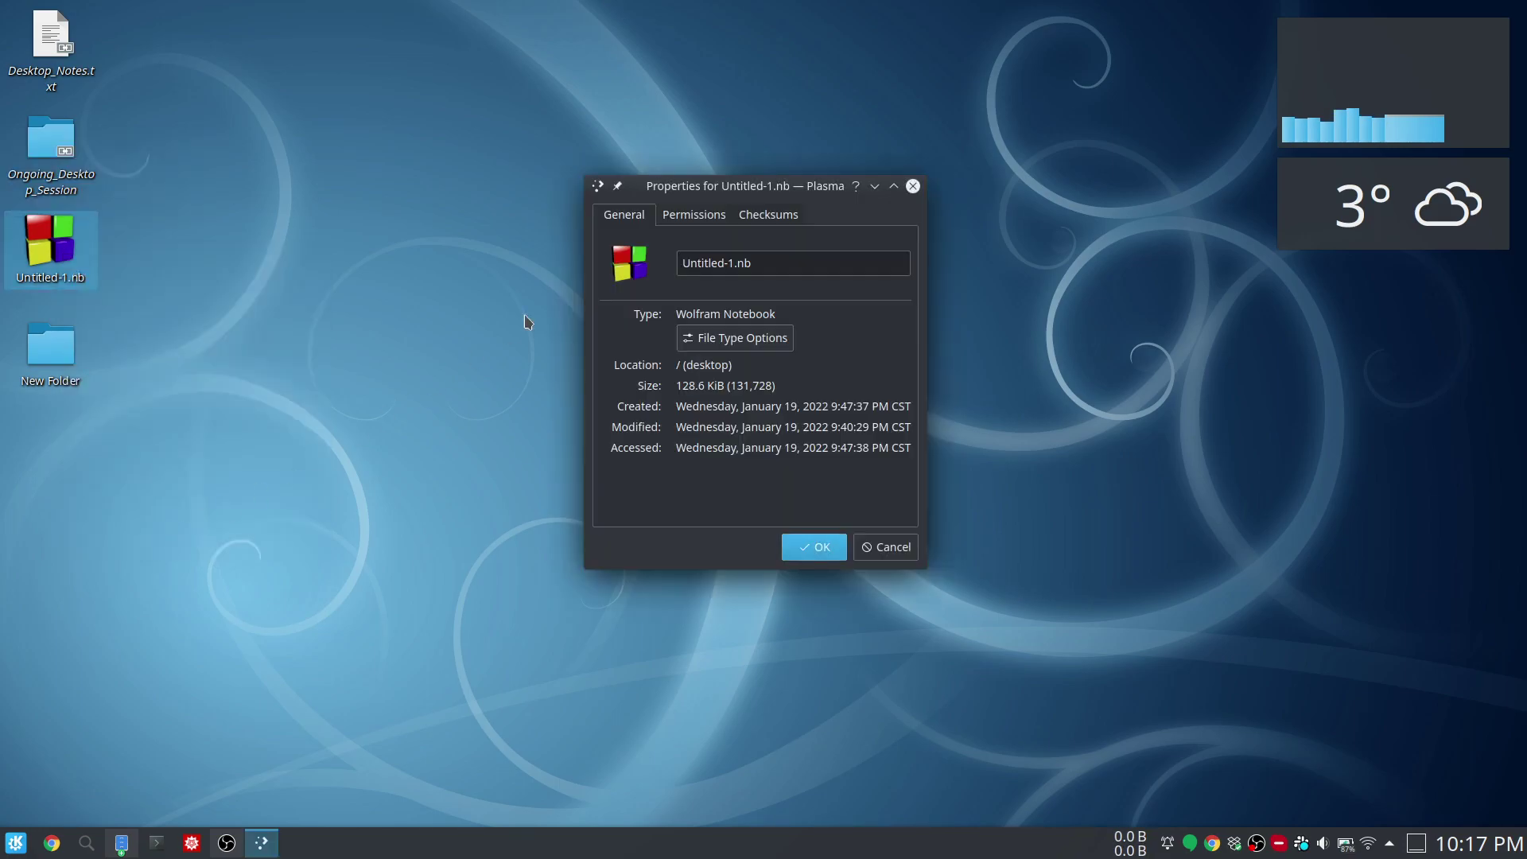
left_click(630, 265)
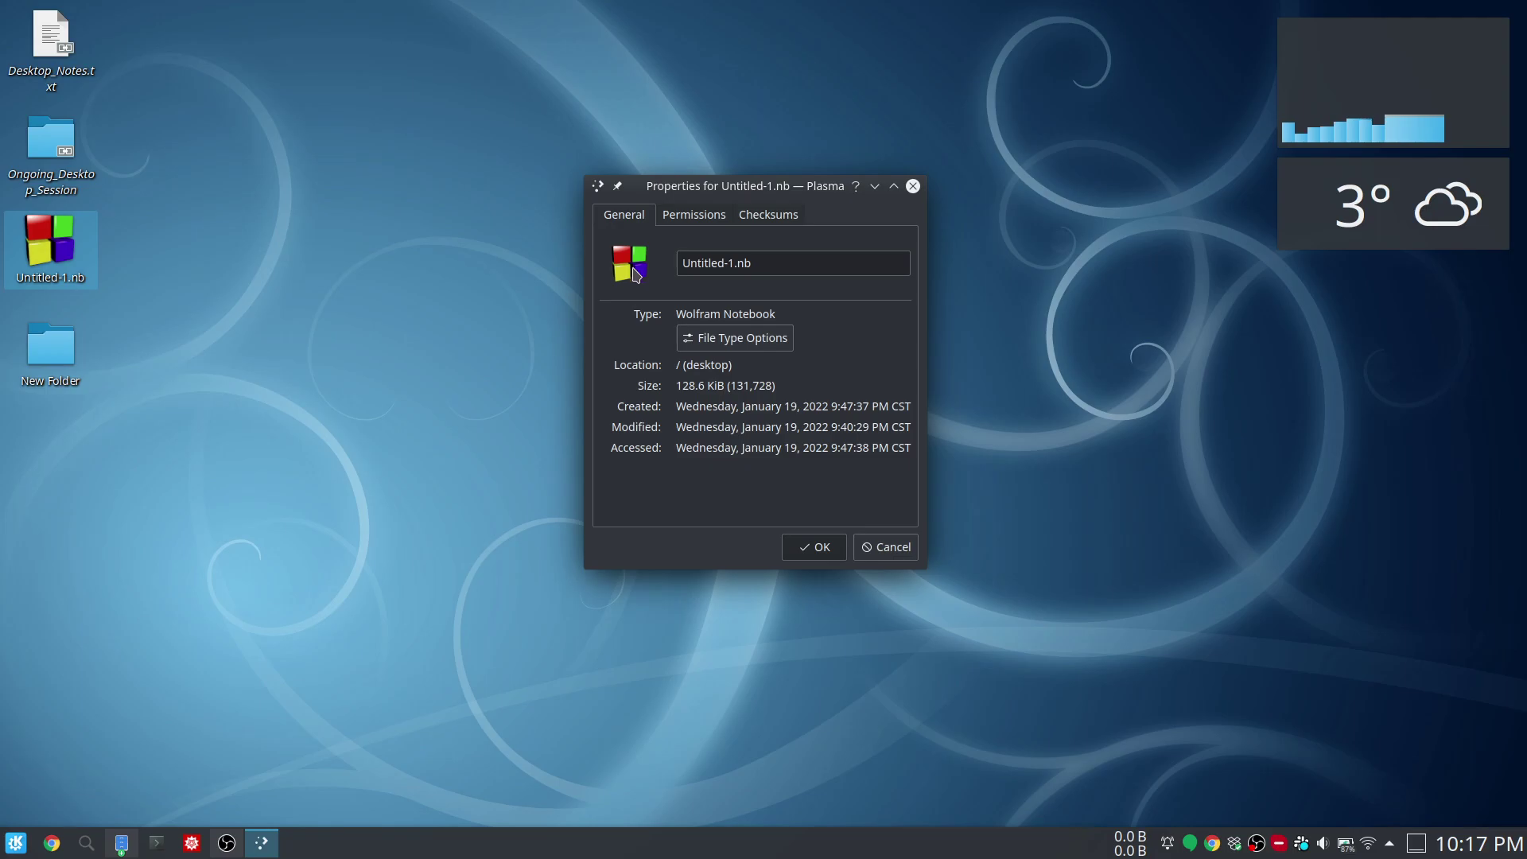
left_click(726, 338)
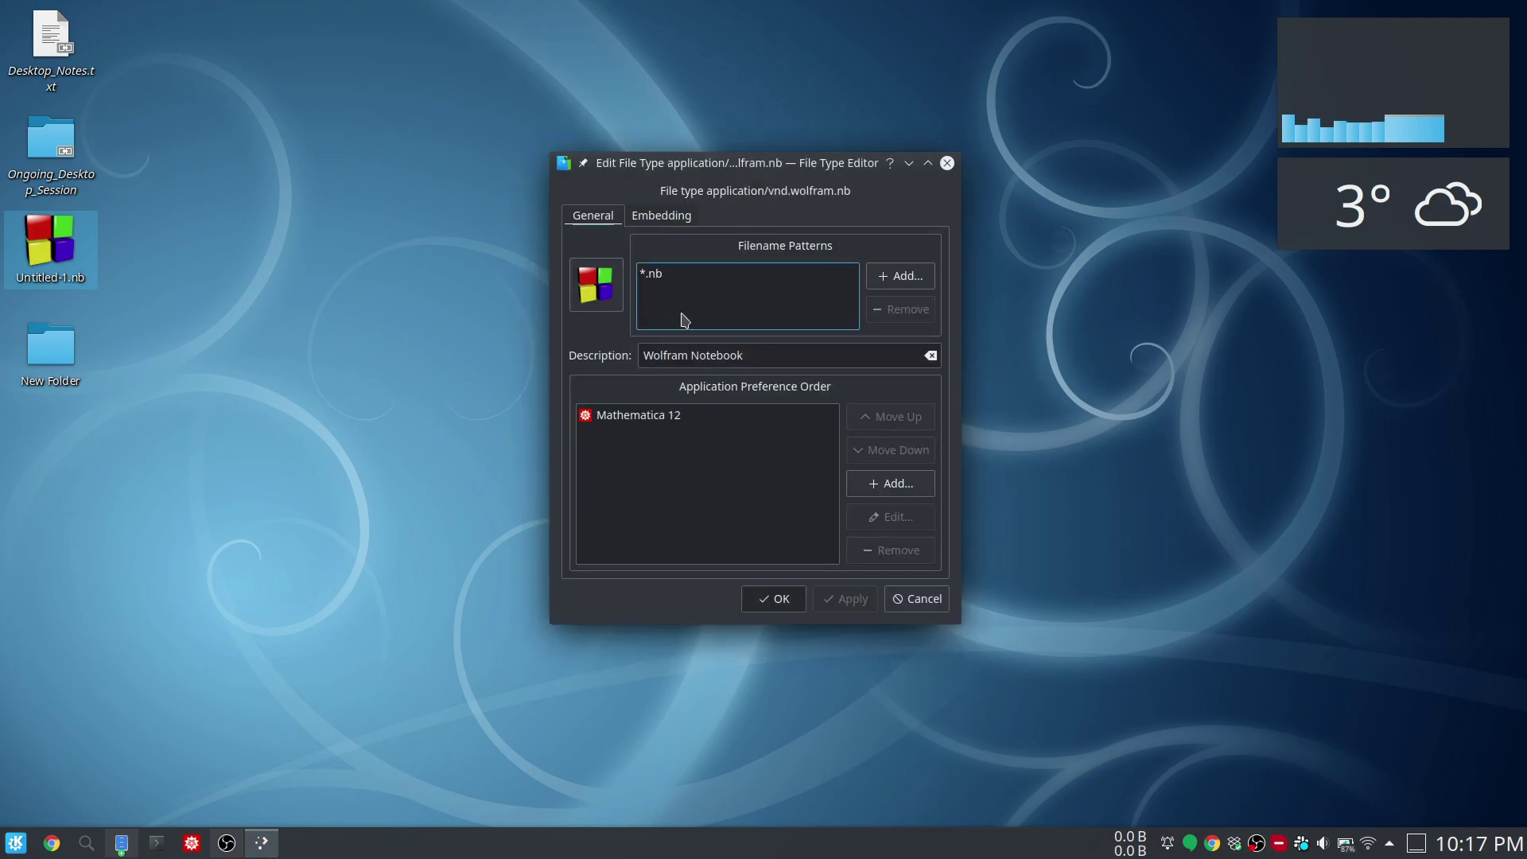
Step: Make my_own_files/icons/1200px-Jupyter_logo.svg.png the Wolfram Notebook type icon and confirm all dialogs
left_click(613, 293)
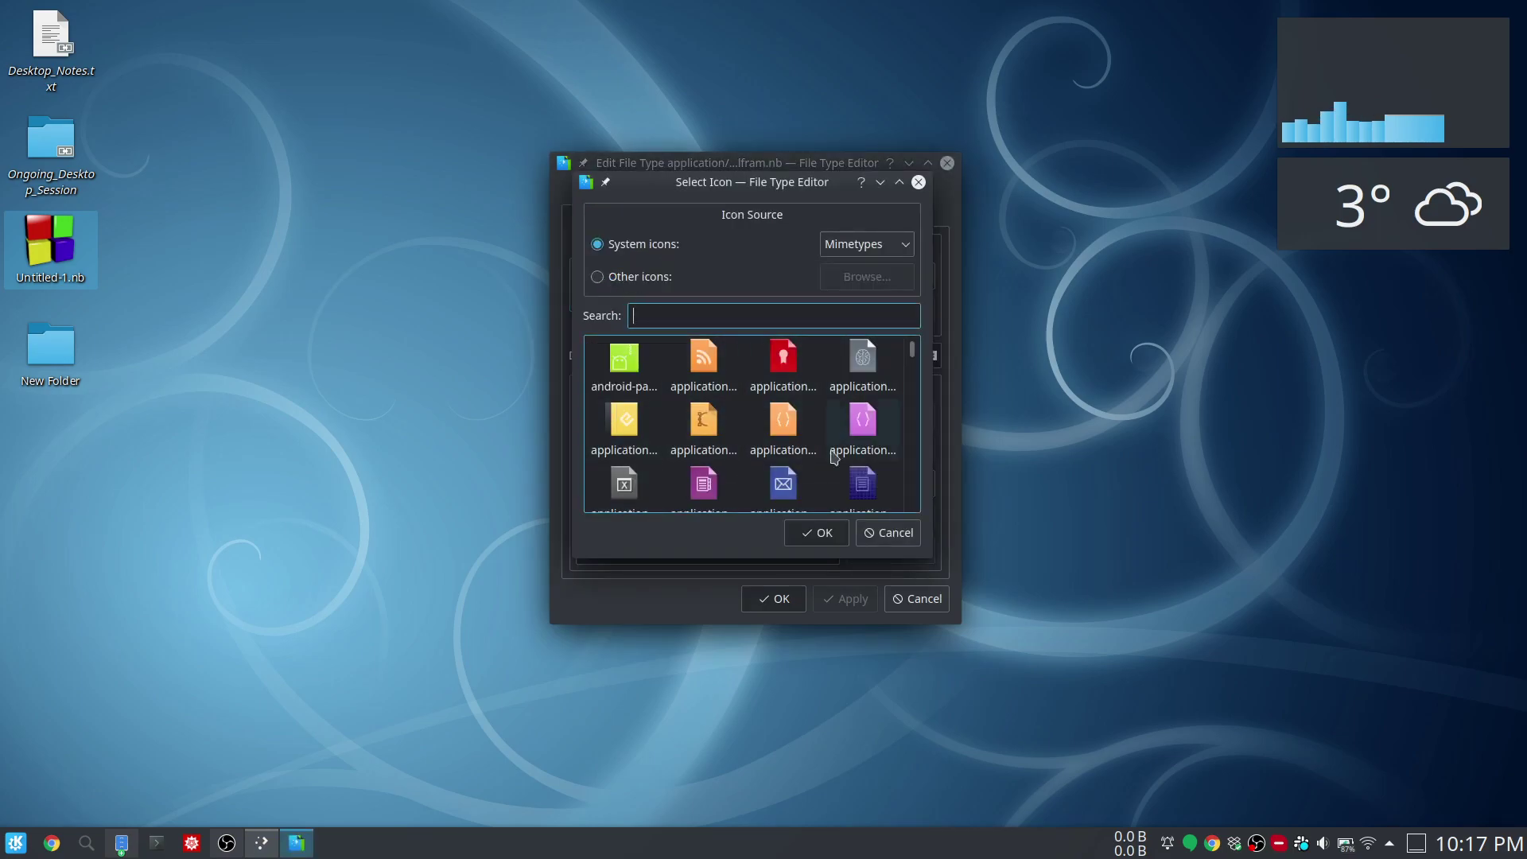
left_click(628, 277)
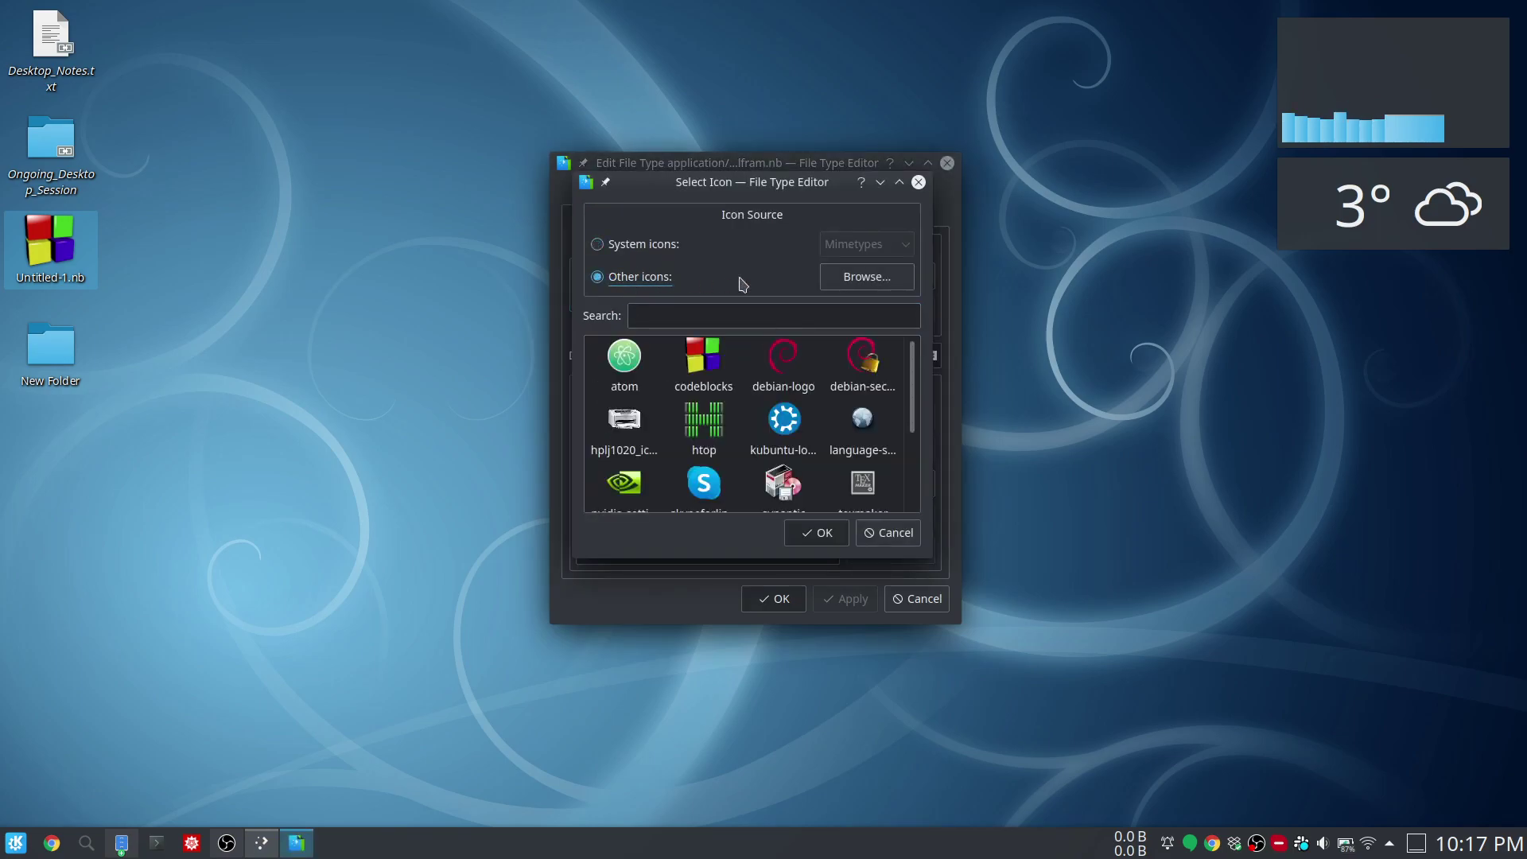
left_click(854, 286)
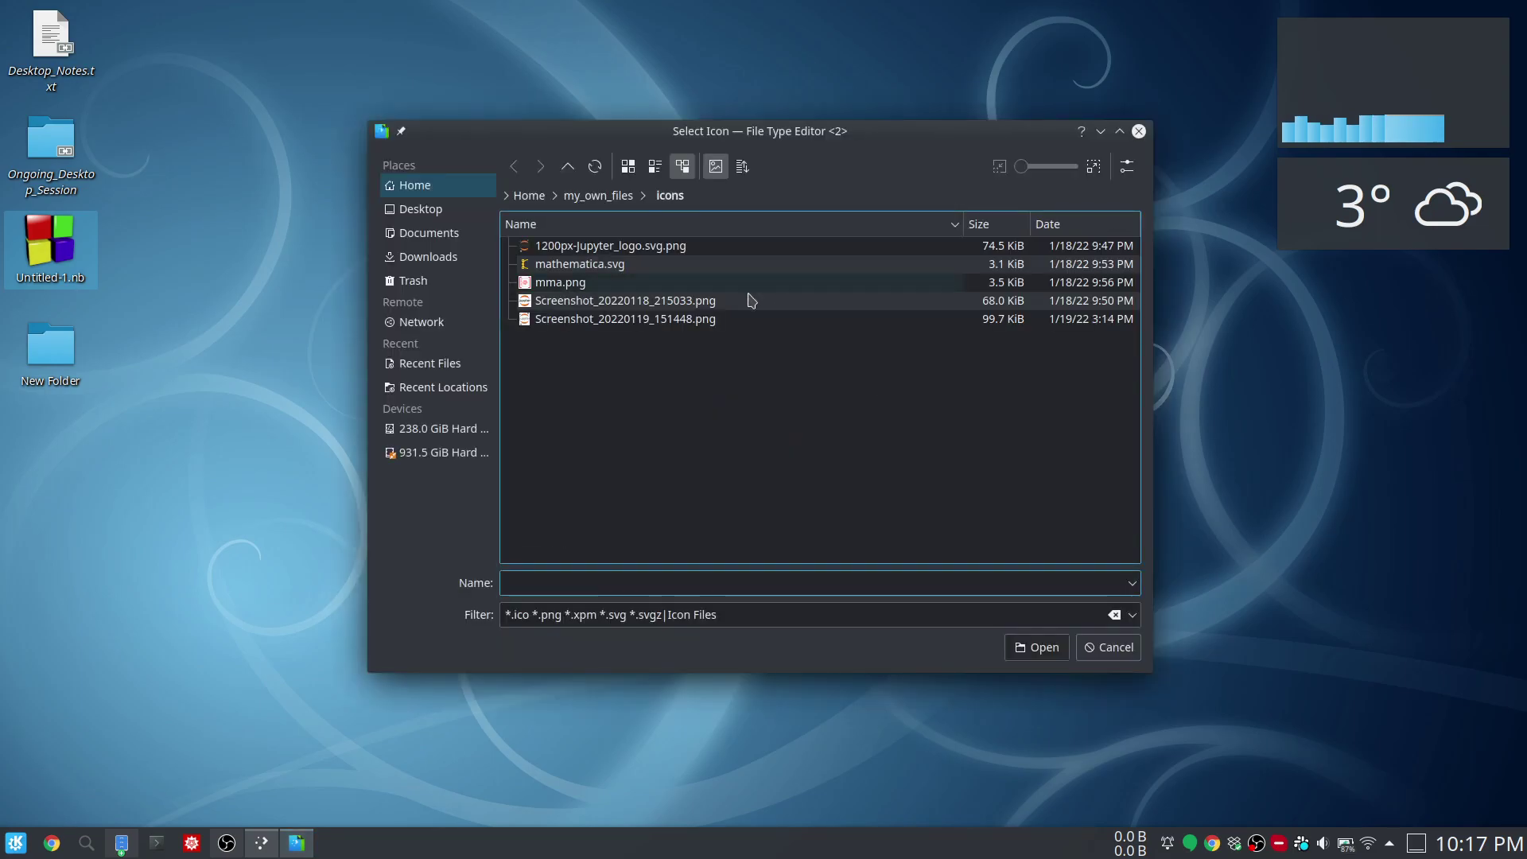
left_click(421, 186)
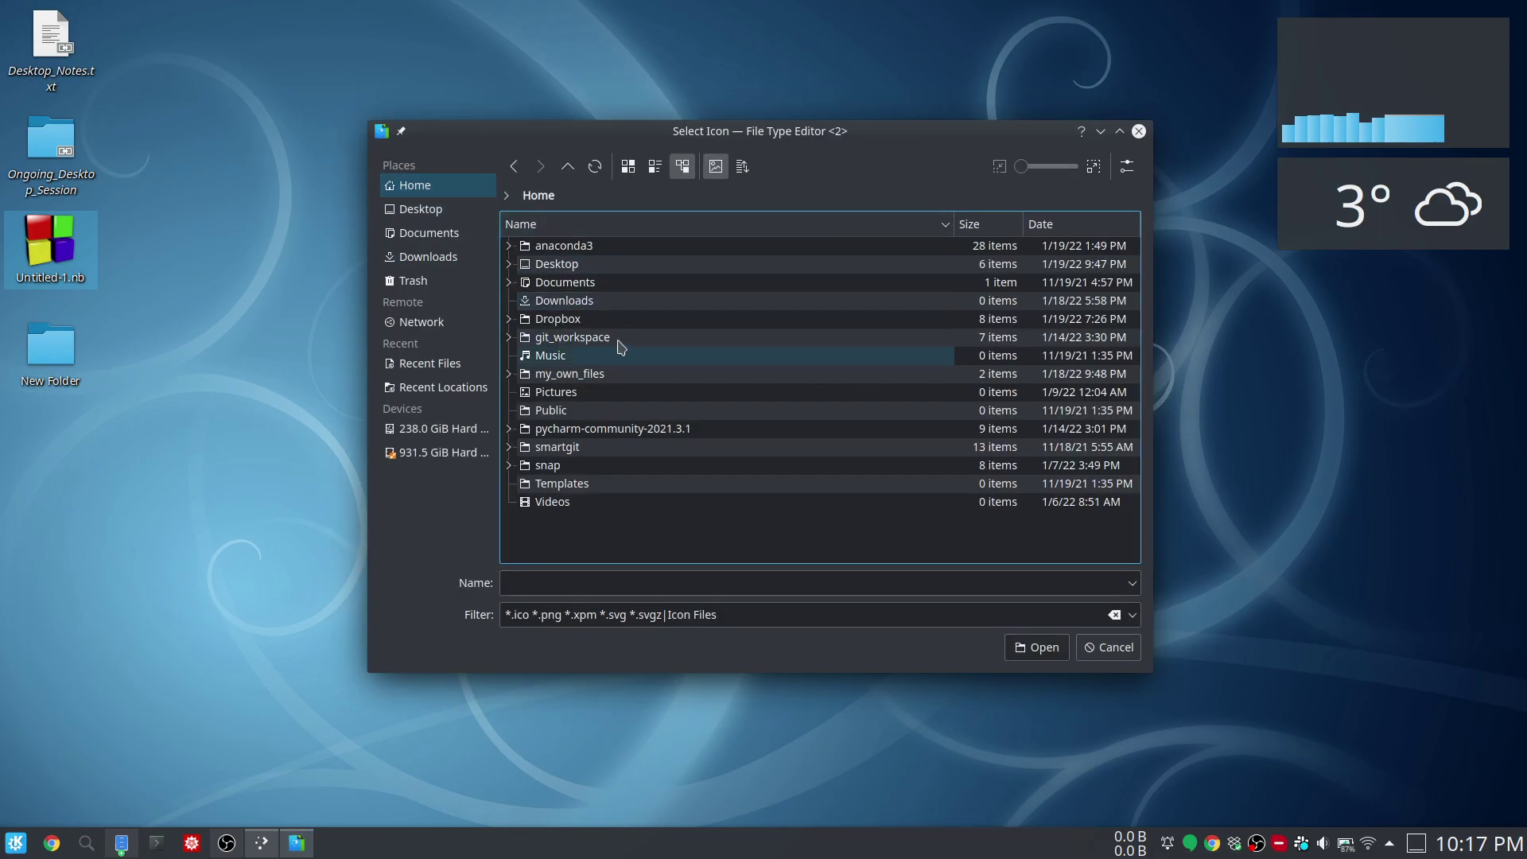
left_click(569, 374)
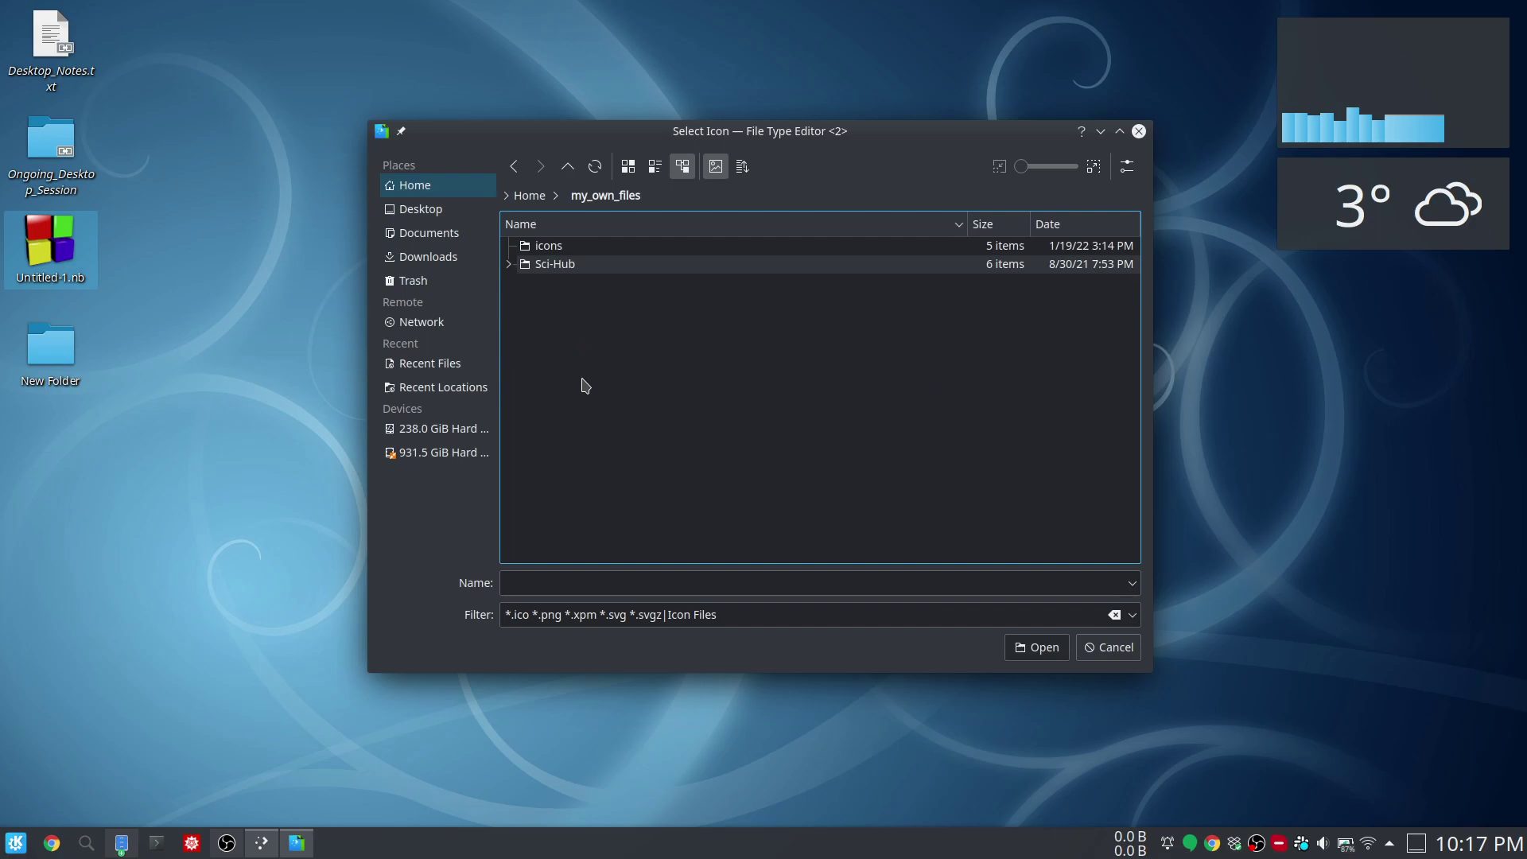
left_click(577, 248)
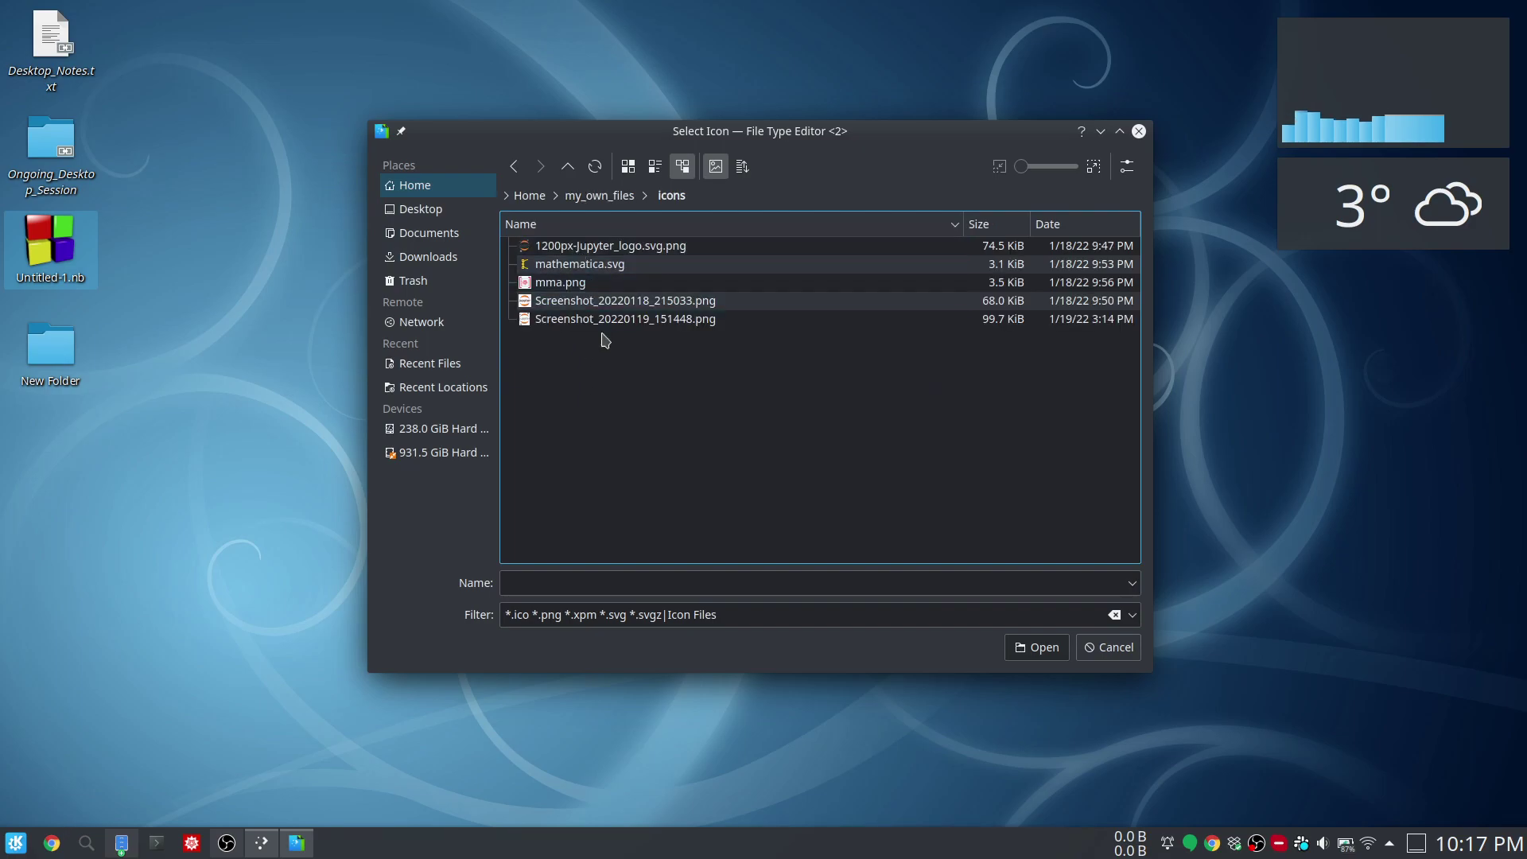
left_click(655, 249)
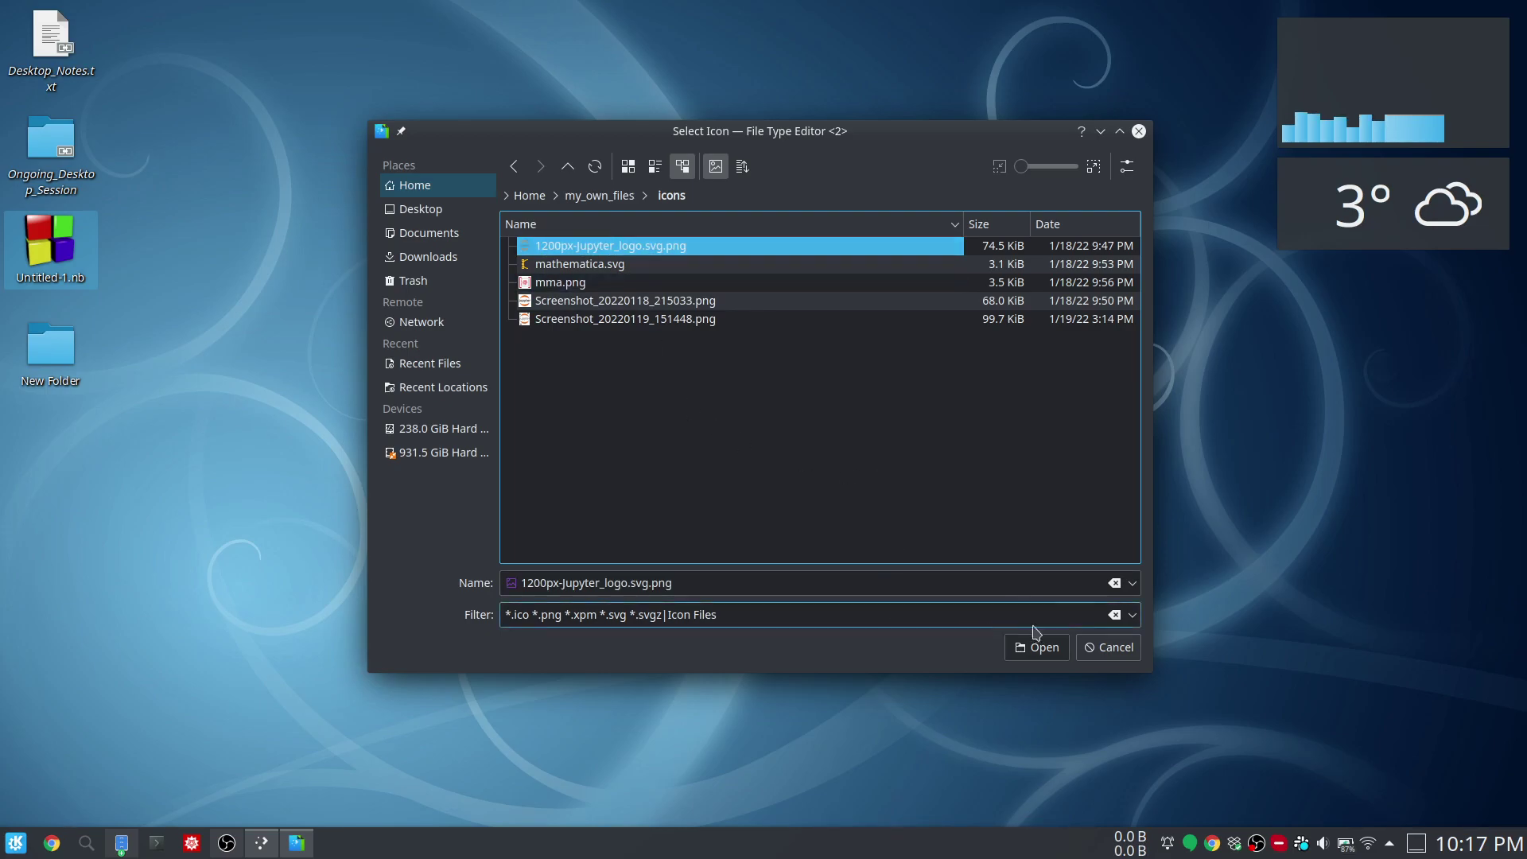
left_click(1064, 649)
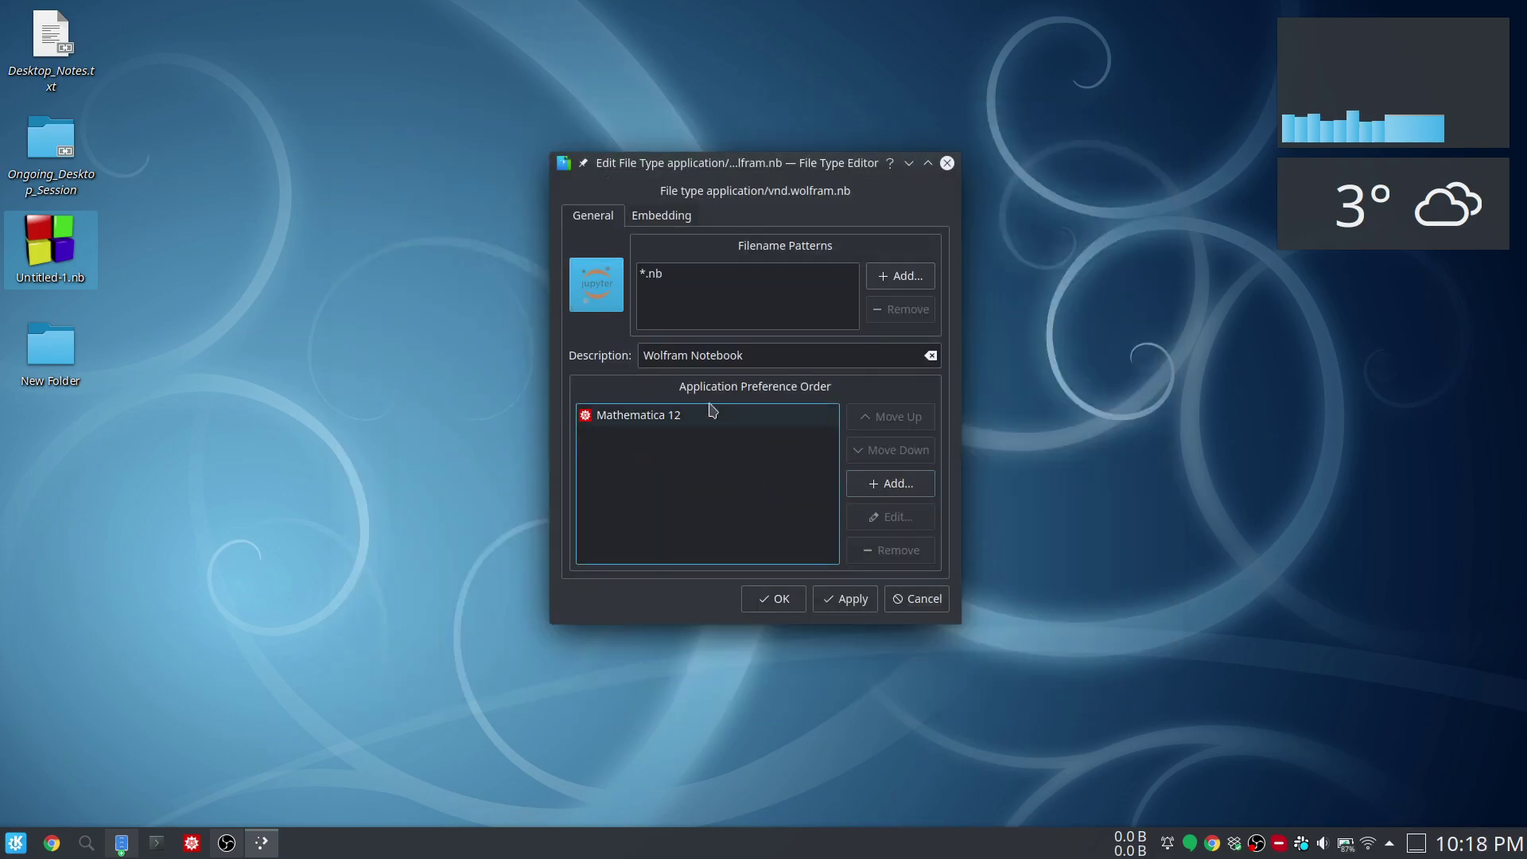
left_click(776, 598)
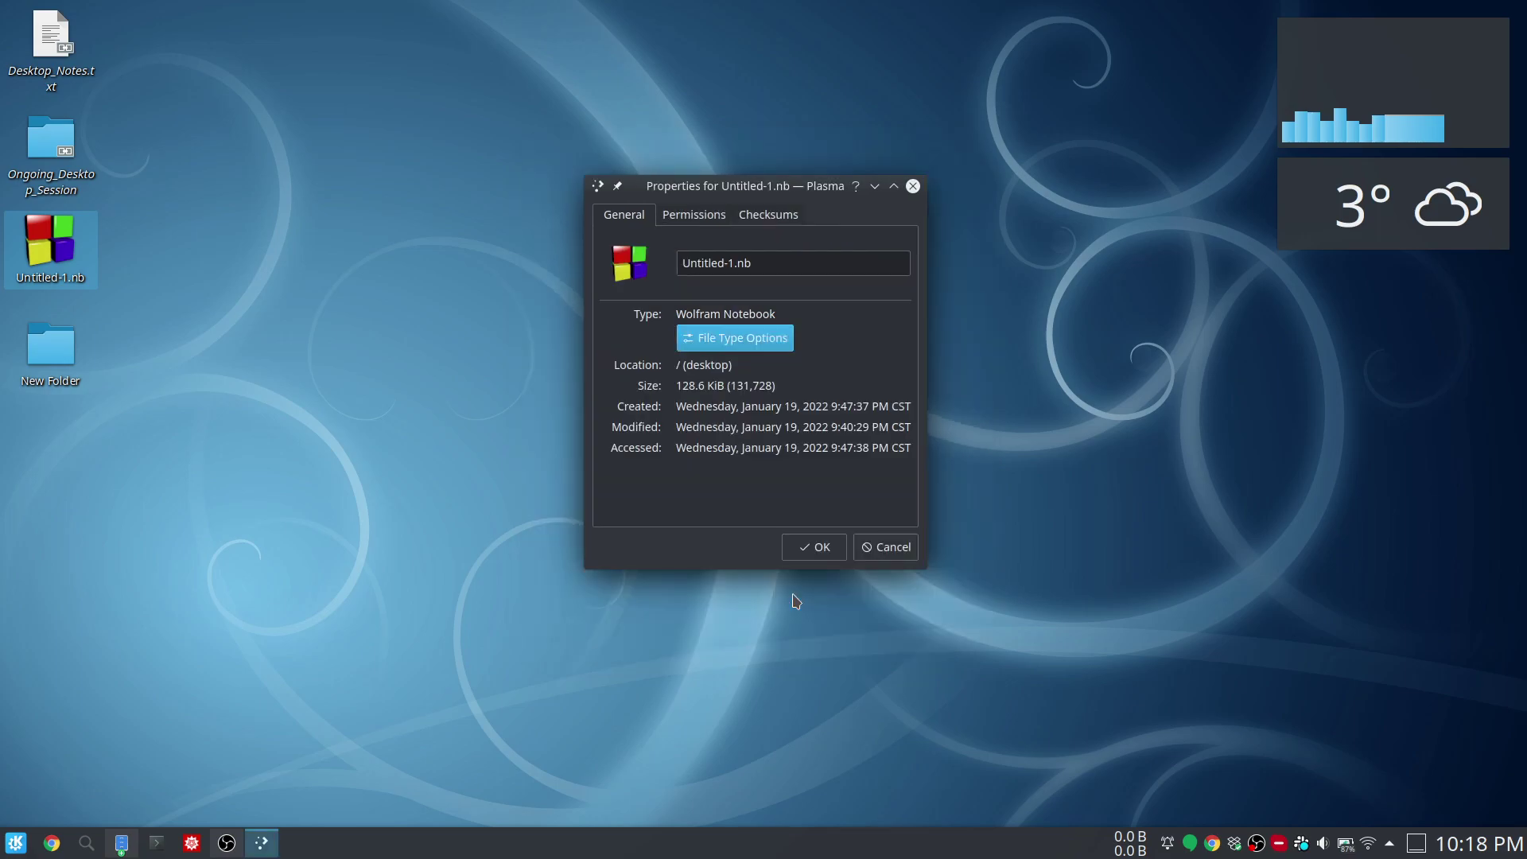
left_click(827, 548)
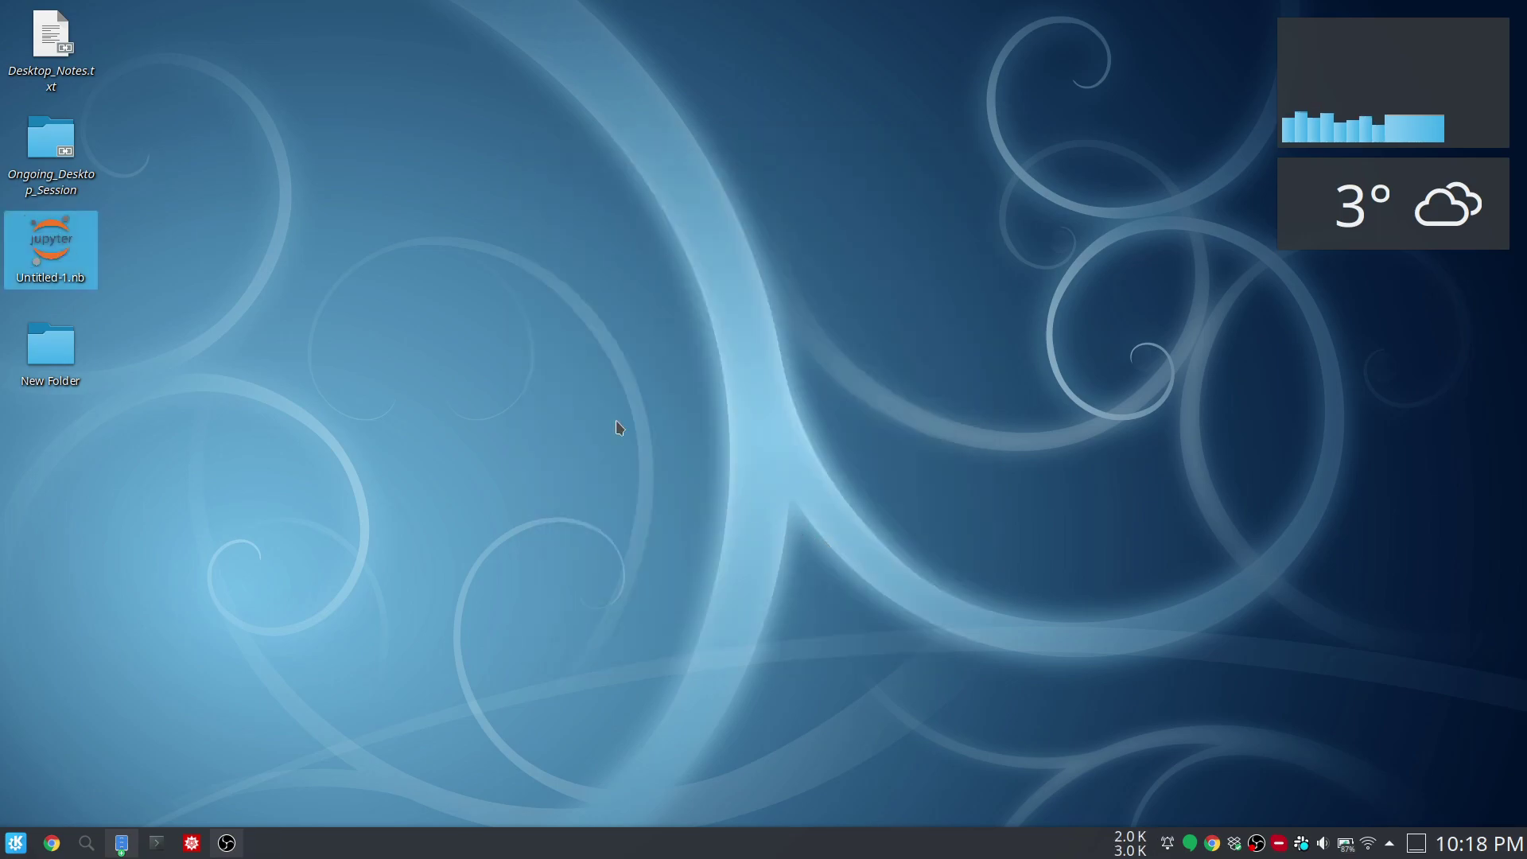
left_click(89, 299)
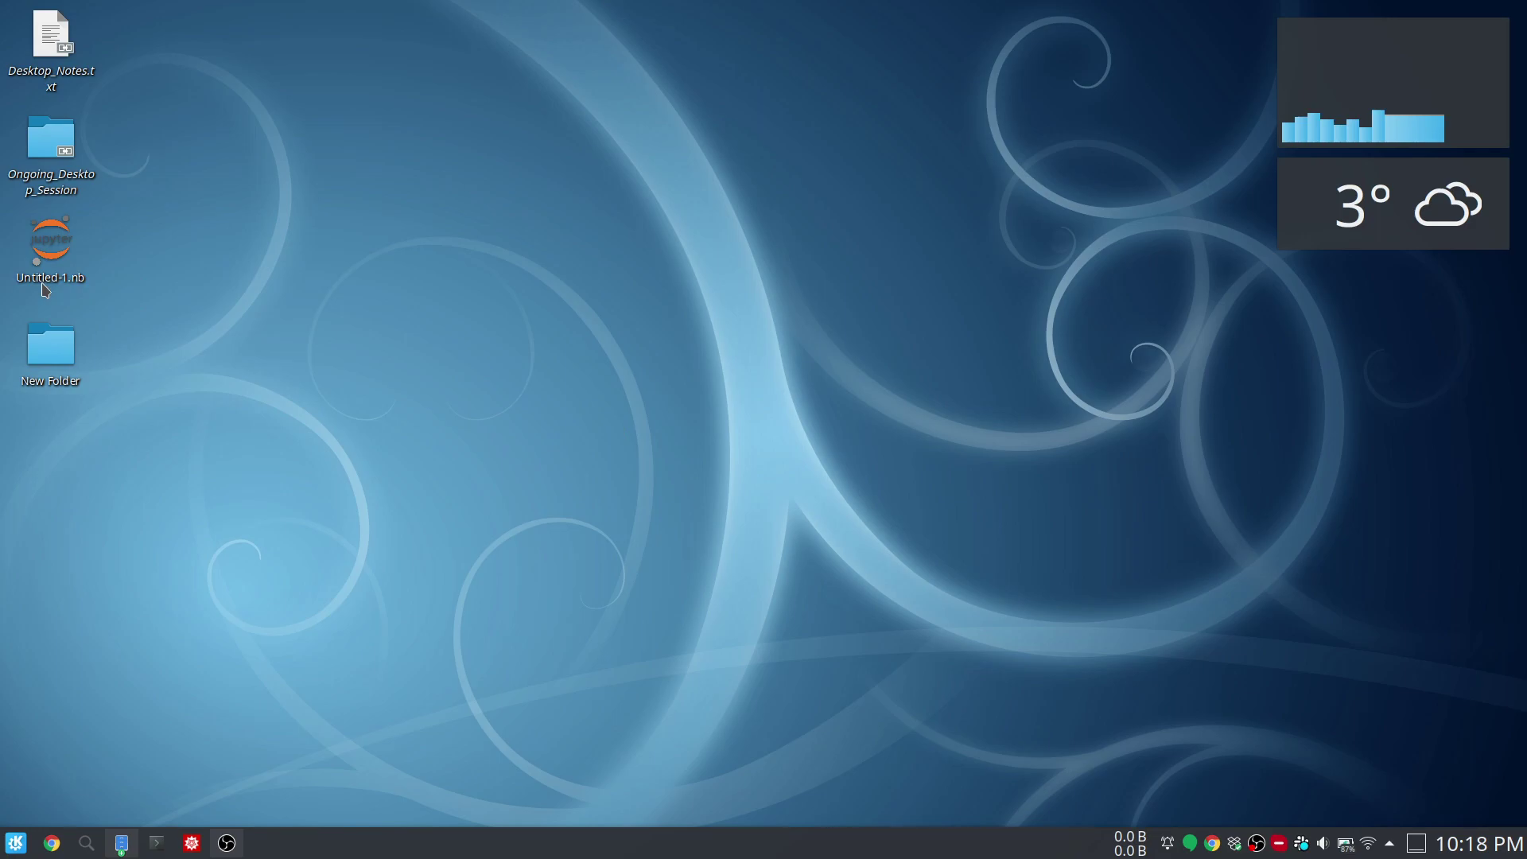